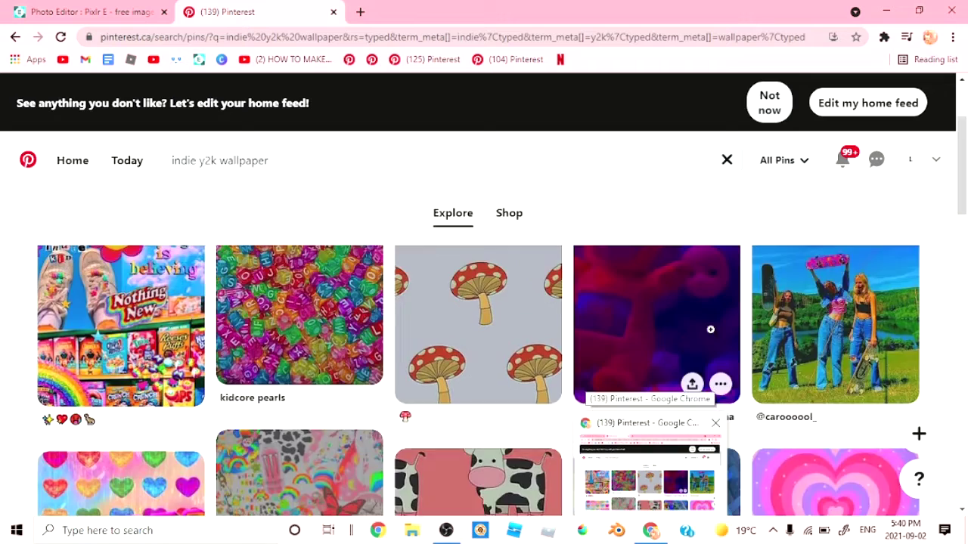
# Step: Find the colourful sticker-collage image in the "indie y2k wallpaper" results on Pinterest and copy it
pyautogui.scroll(-5, 514, 372)
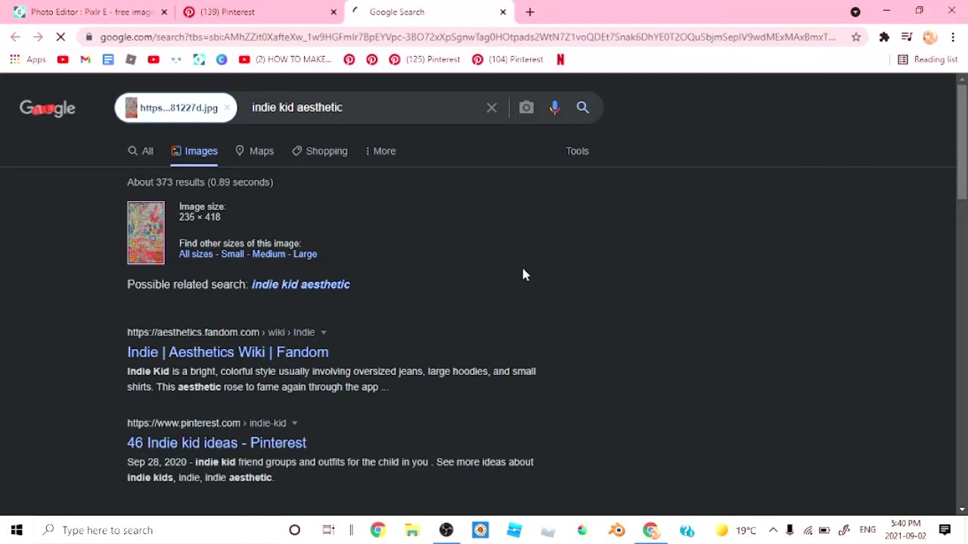
pyautogui.hotkey('ctrl', 'shift', 'Tab')
pyautogui.scroll(2, 288, 331)
pyautogui.rightClick(267, 433)
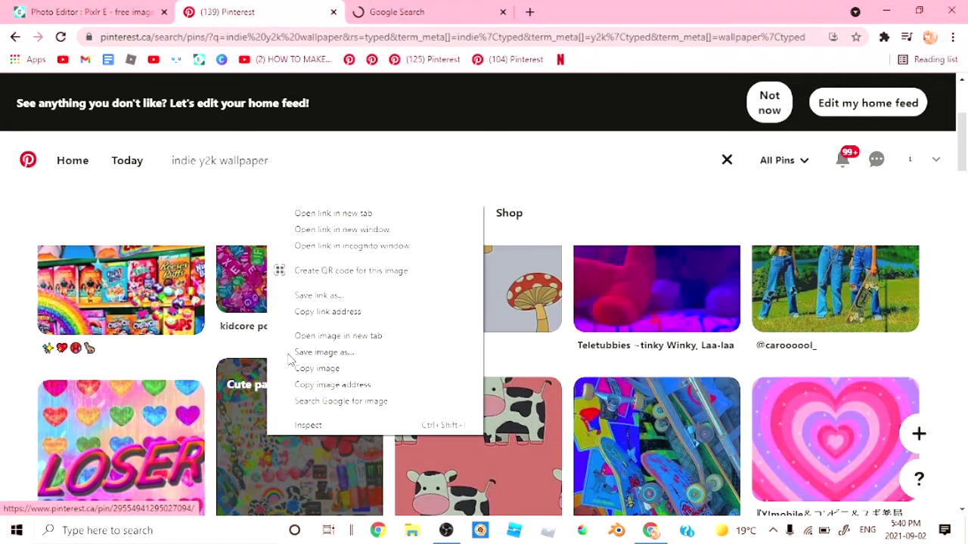
pyautogui.click(295, 370)
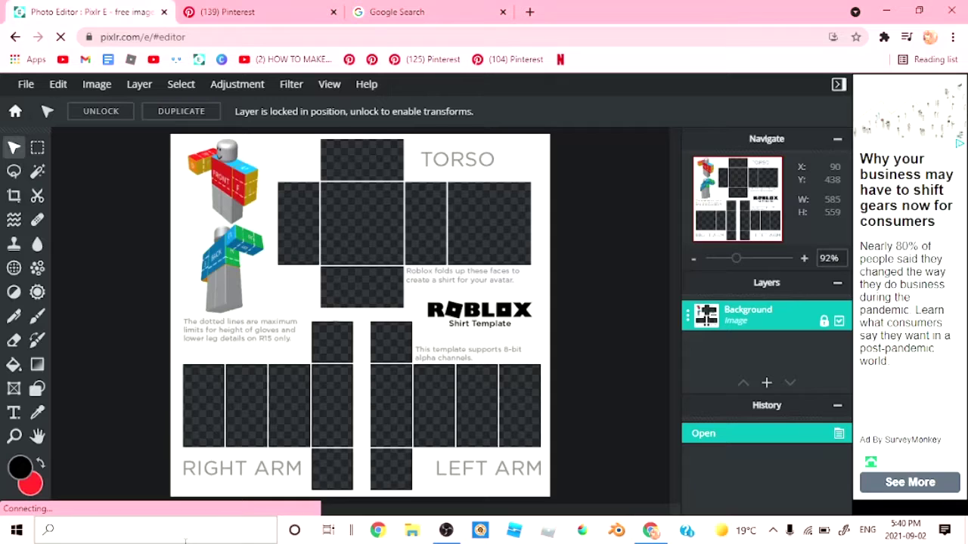
# Step: Switch to Pixlr E, paste the collage onto the shirt template, enlarge it to about 606 × 1078 and position it to cover the canvas
pyautogui.hotkey('ctrl', 'v')
pyautogui.moveTo(394, 325); pyautogui.dragTo(279, 278)
pyautogui.moveTo(316, 402); pyautogui.dragTo(560, 484)
pyautogui.moveTo(389, 390); pyautogui.dragTo(366, 202)
pyautogui.moveTo(375, 286); pyautogui.dragTo(401, 130)
pyautogui.moveTo(417, 307); pyautogui.dragTo(410, 345)
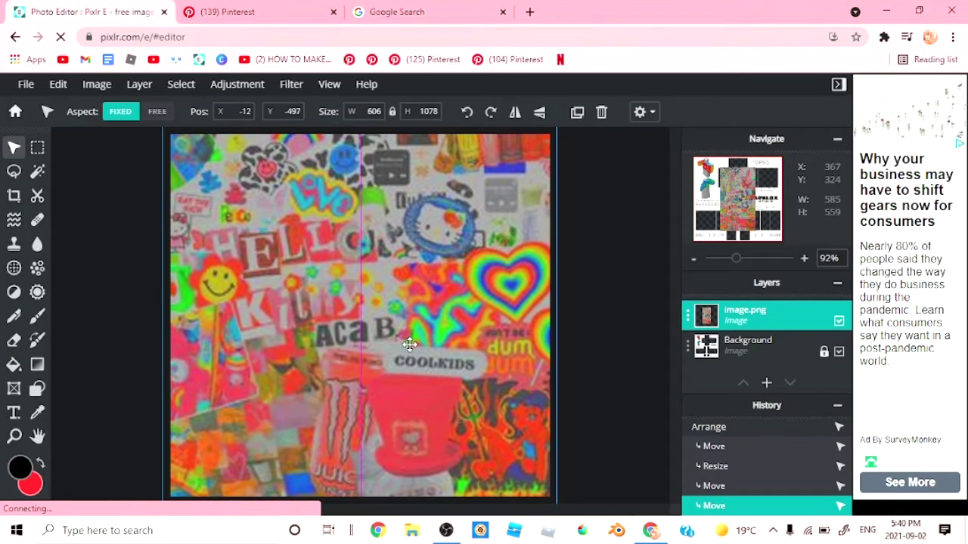
# Step: Hide the pasted image.png layer and make the Background template layer active
pyautogui.click(786, 349)
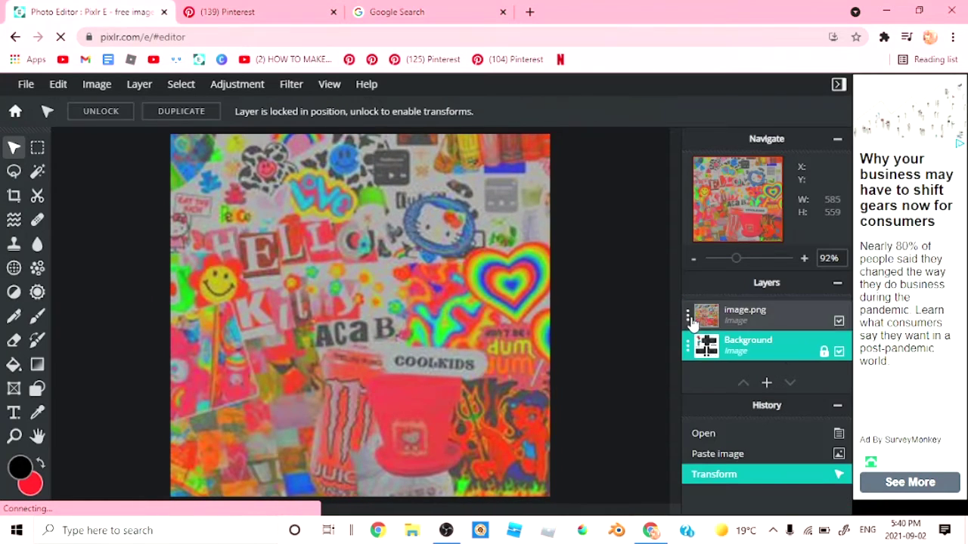
pyautogui.click(688, 316)
pyautogui.click(653, 426)
pyautogui.click(615, 167)
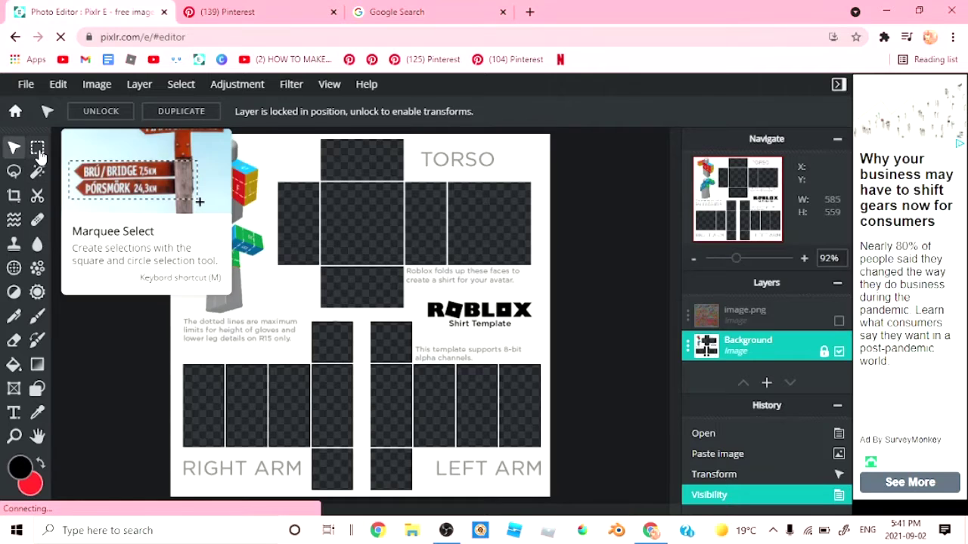
# Step: Select all six torso panels of the template with the Wand in additive mode
pyautogui.click(37, 147)
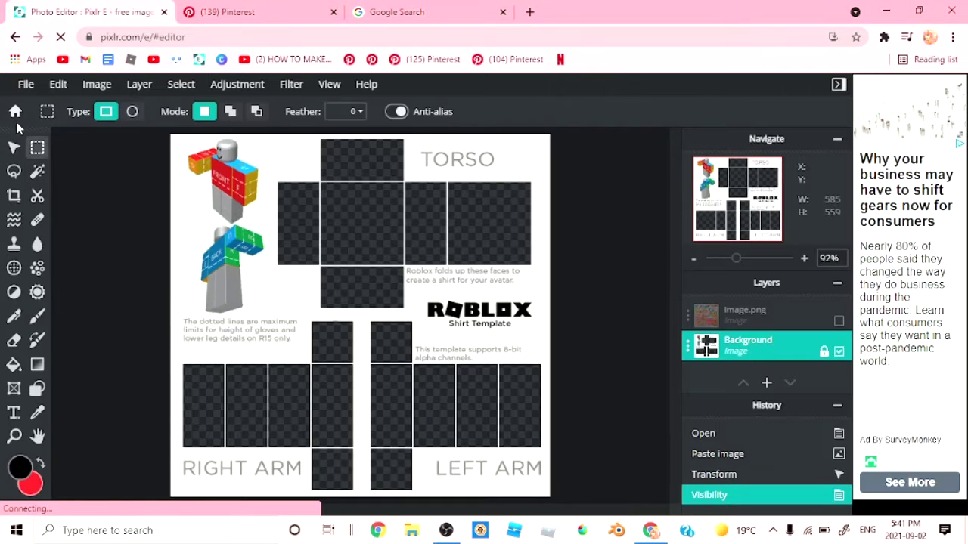
pyautogui.click(38, 172)
pyautogui.click(136, 112)
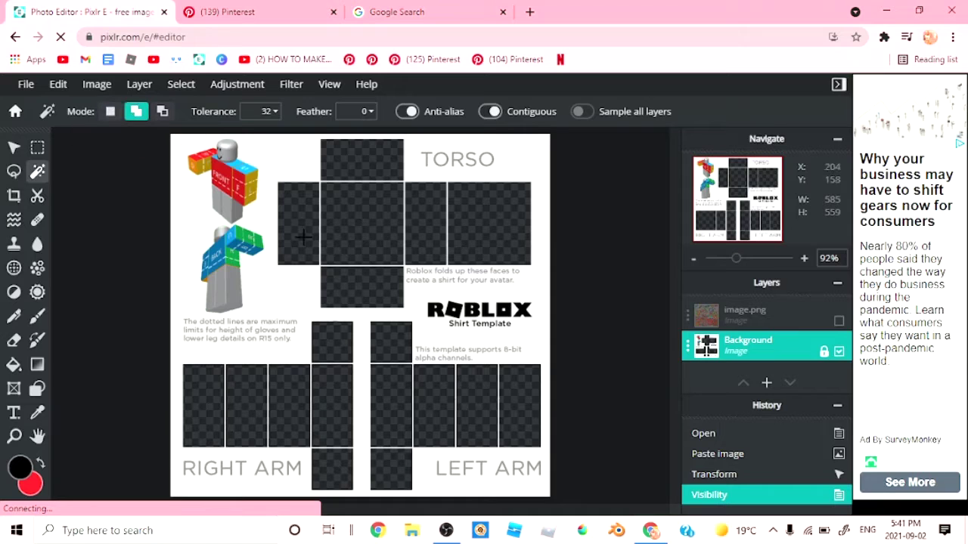
pyautogui.click(303, 237)
pyautogui.click(356, 215)
pyautogui.click(367, 167)
pyautogui.click(426, 216)
pyautogui.click(477, 219)
pyautogui.click(352, 289)
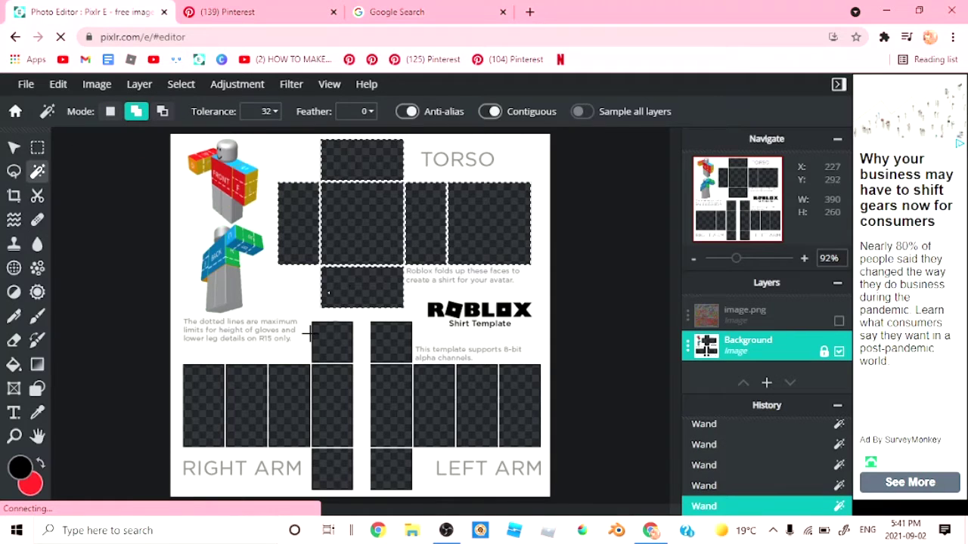
# Step: Add the right-arm and left-arm panels of the template to the Wand selection
pyautogui.click(322, 333)
pyautogui.click(322, 390)
pyautogui.click(388, 348)
pyautogui.click(391, 389)
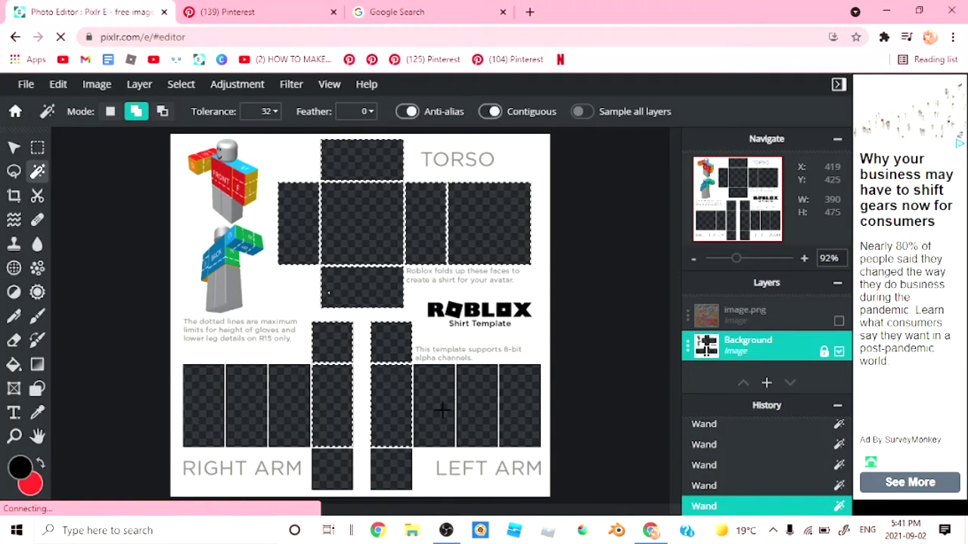
pyautogui.click(513, 418)
pyautogui.click(397, 473)
pyautogui.click(332, 471)
pyautogui.click(274, 425)
pyautogui.click(237, 416)
pyautogui.click(211, 403)
# Step: Show the image.png layer again, clear the selected panel areas from it and deselect
pyautogui.click(699, 316)
pyautogui.click(690, 321)
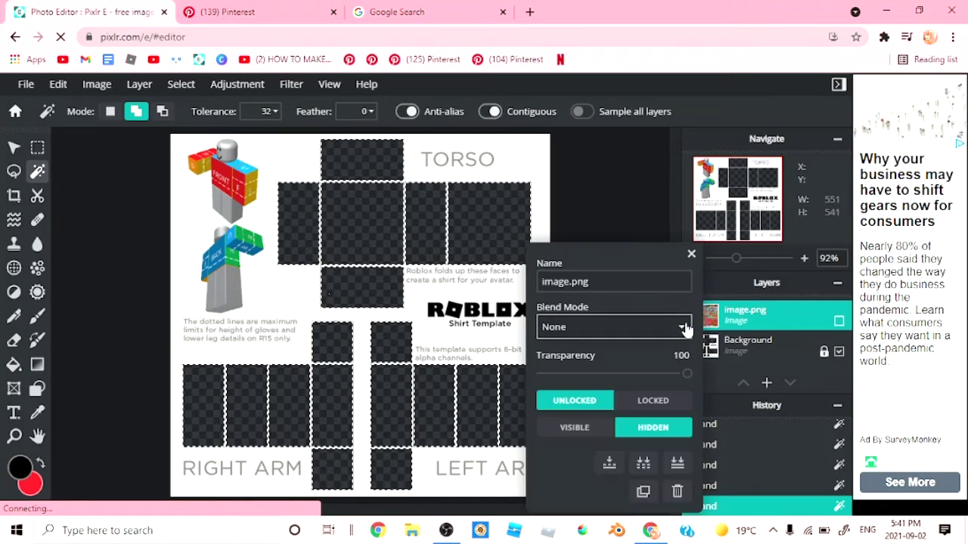
pyautogui.click(607, 429)
pyautogui.click(691, 253)
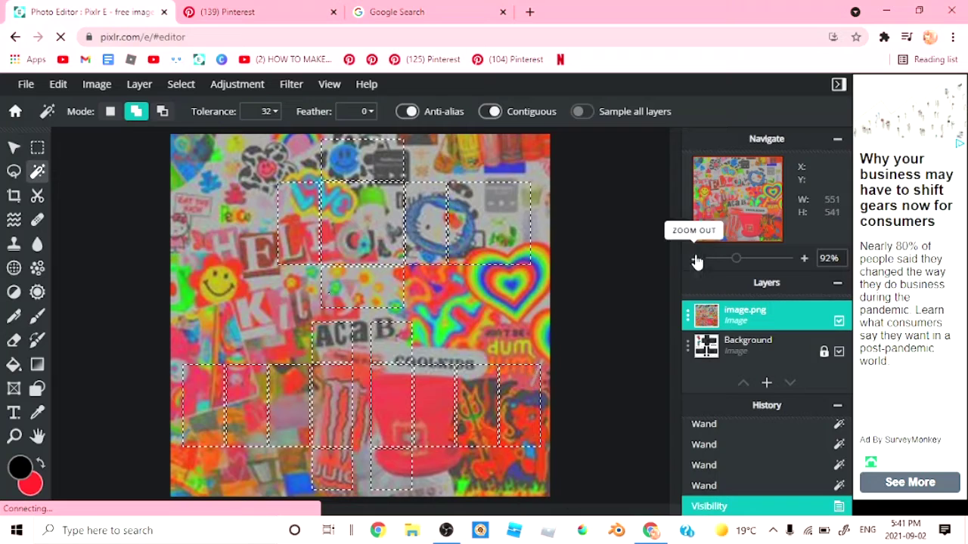
pyautogui.press('Delete')
pyautogui.hotkey('ctrl', 'd')
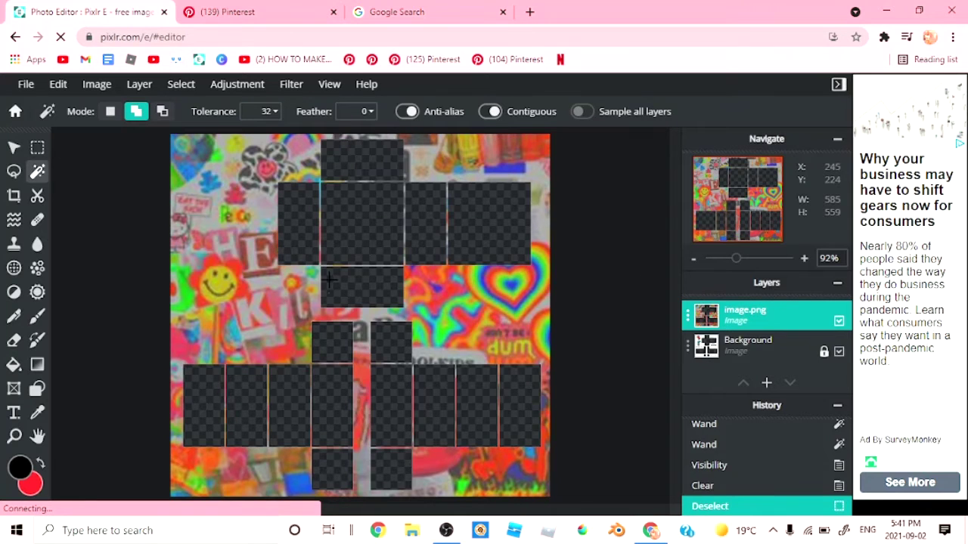
# Step: Try to erase the stray speck inside the lower torso panel on the image.png layer, and make the Background layer active
pyautogui.scroll(5, 329, 280)
pyautogui.click(14, 340)
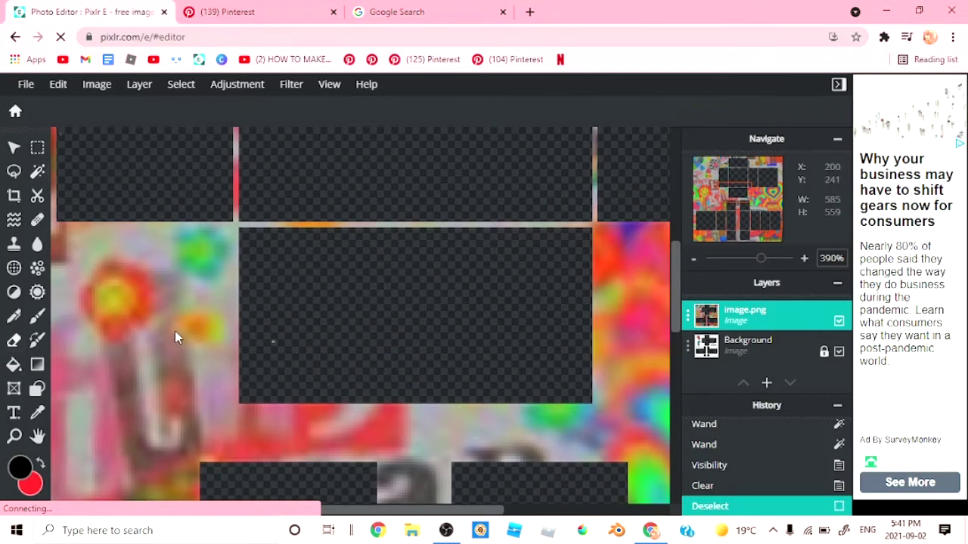
pyautogui.click(301, 341)
pyautogui.click(301, 341)
pyautogui.click(305, 343)
pyautogui.click(306, 343)
pyautogui.click(283, 320)
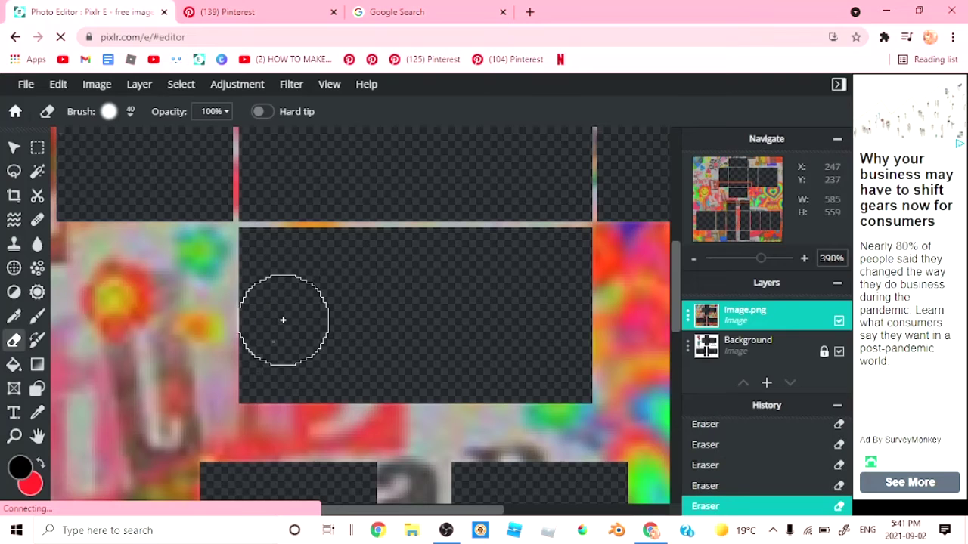
pyautogui.click(747, 346)
pyautogui.scroll(-2, 479, 340)
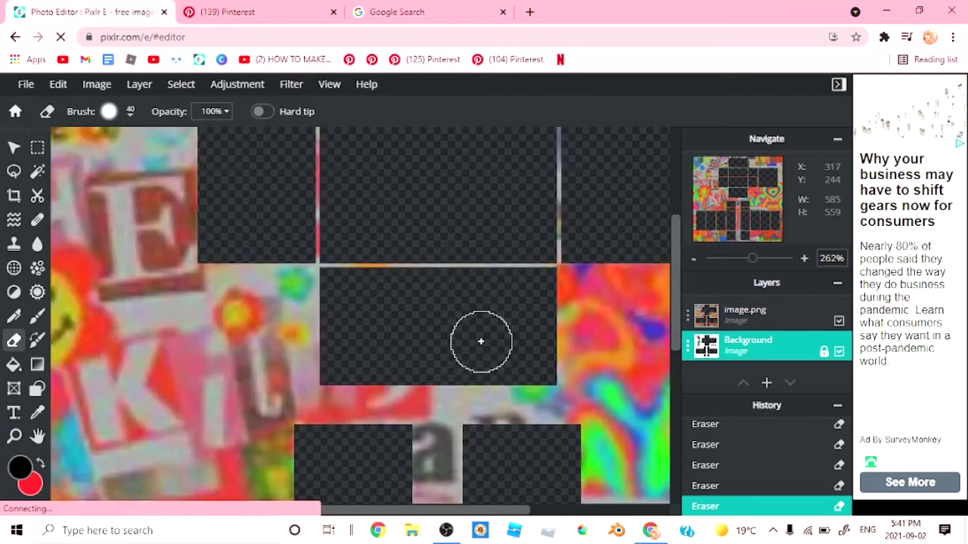
pyautogui.scroll(4, 292, 331)
pyautogui.scroll(-5, 347, 332)
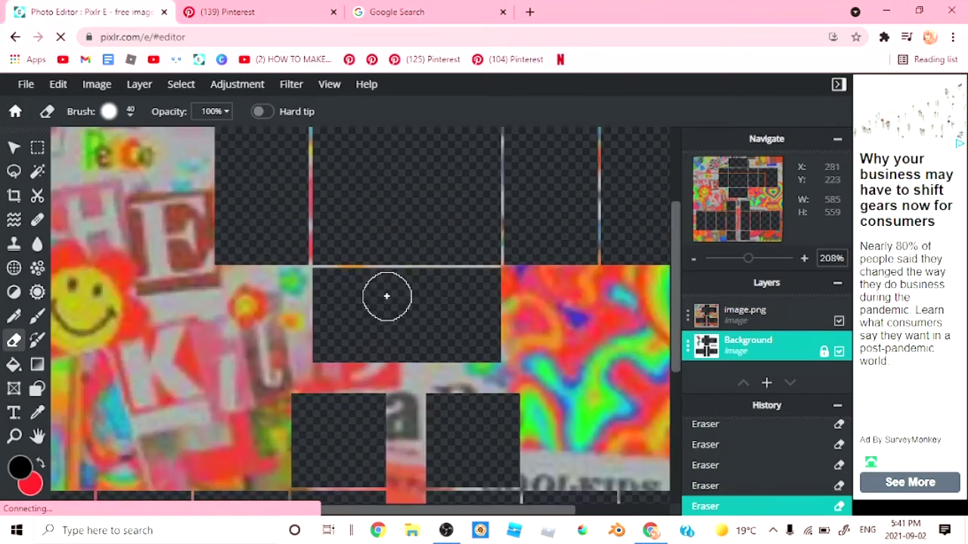
# Step: Apply a Blur filter with amount 30 to the image.png layer
pyautogui.press('v')
pyautogui.click(745, 314)
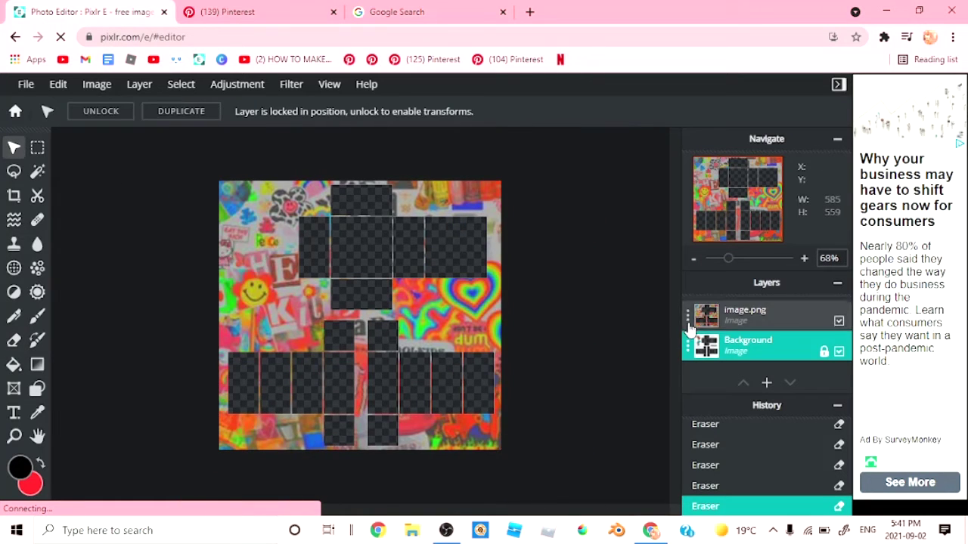
pyautogui.click(745, 314)
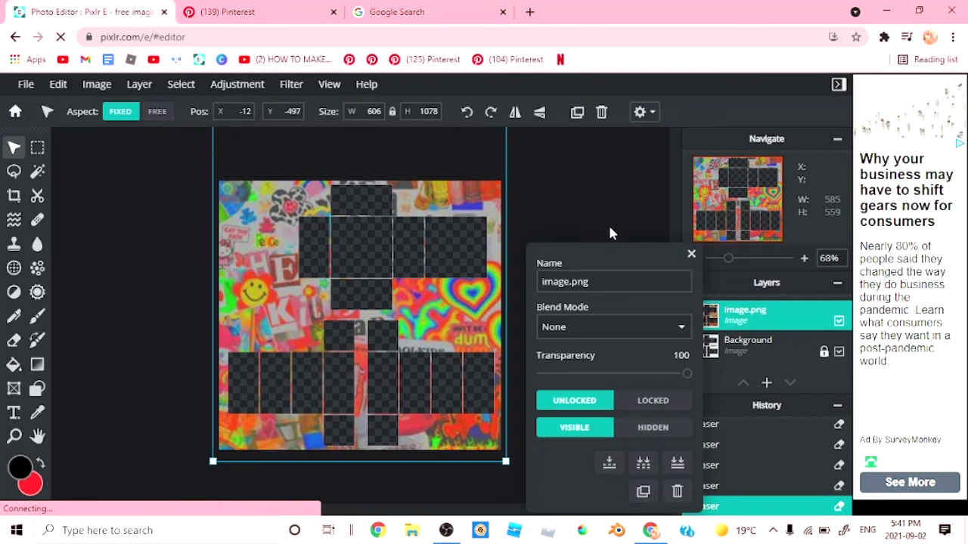
pyautogui.click(690, 254)
pyautogui.click(287, 84)
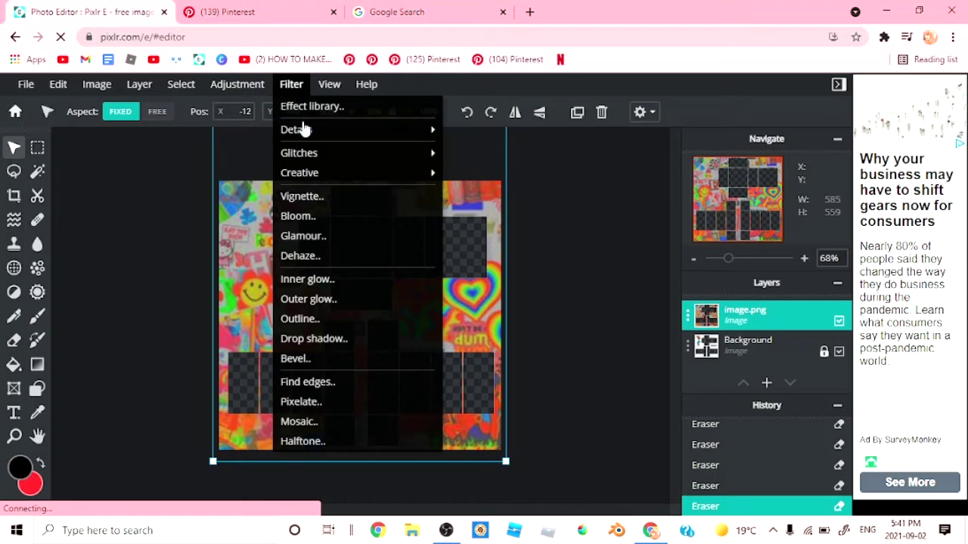
pyautogui.moveTo(421, 136)
pyautogui.click(466, 164)
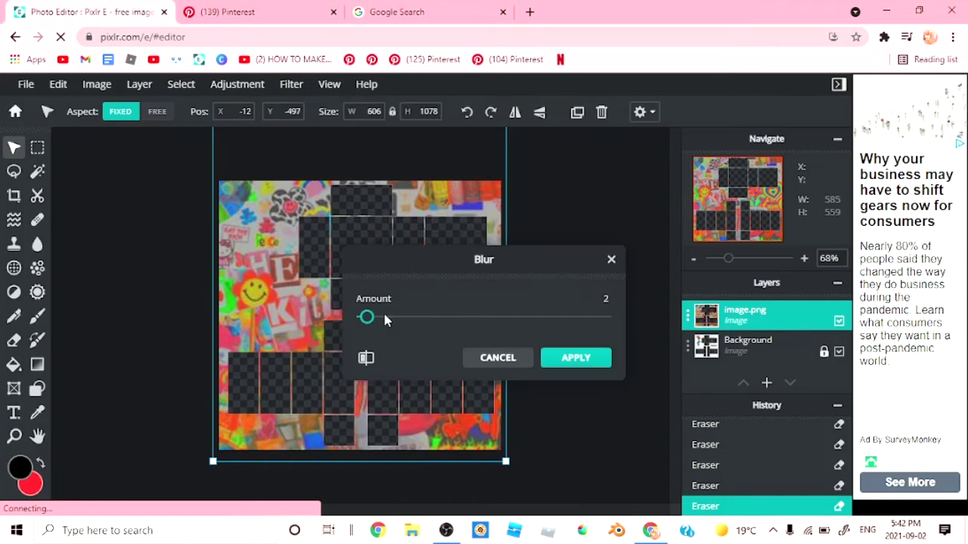
pyautogui.moveTo(376, 323); pyautogui.dragTo(436, 316)
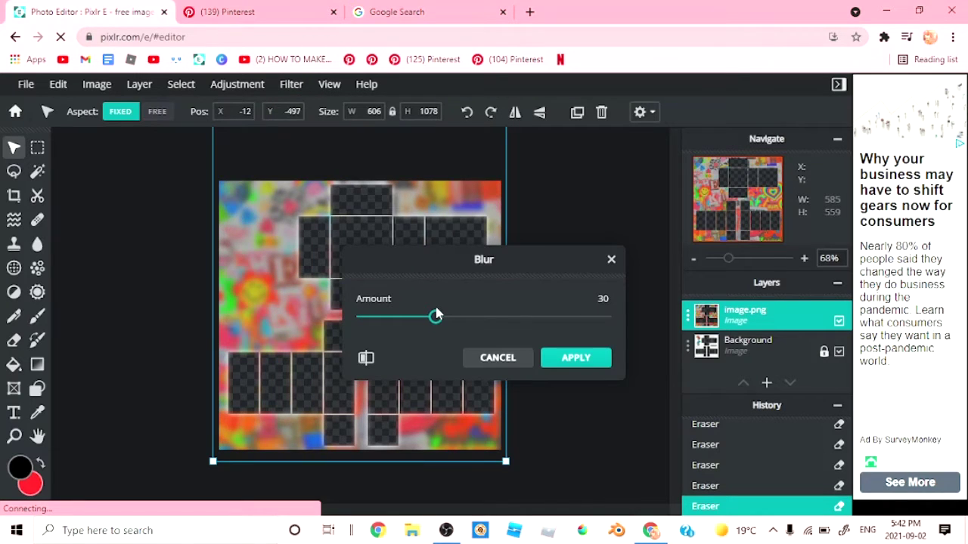
pyautogui.click(560, 358)
# Step: Select every torso and arm panel on the Background layer with the Wand in additive mode
pyautogui.click(745, 342)
pyautogui.click(39, 170)
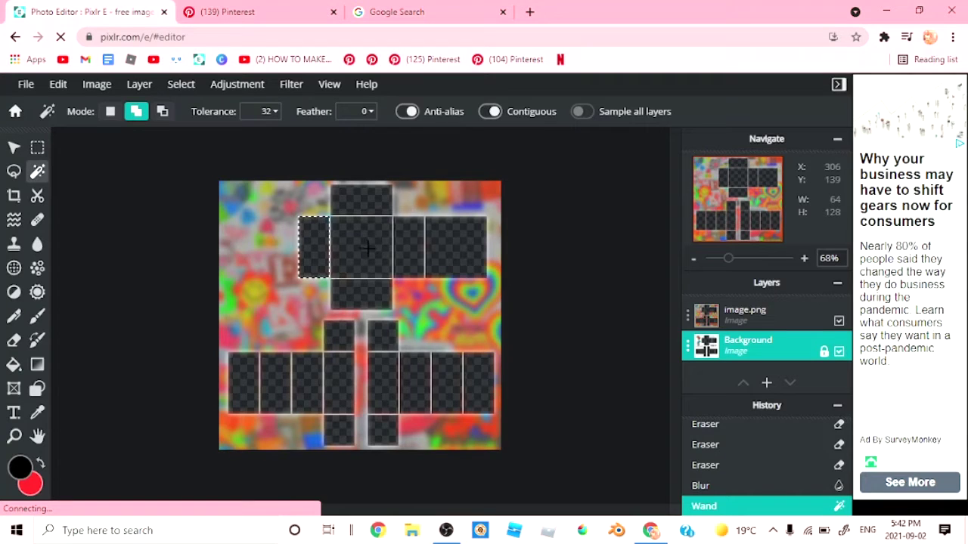
pyautogui.click(361, 200)
pyautogui.click(409, 247)
pyautogui.click(314, 248)
pyautogui.click(456, 247)
pyautogui.click(470, 386)
pyautogui.click(344, 392)
pyautogui.click(306, 393)
pyautogui.click(277, 394)
pyautogui.click(250, 393)
pyautogui.click(381, 393)
pyautogui.click(348, 302)
pyautogui.click(339, 335)
pyautogui.click(338, 421)
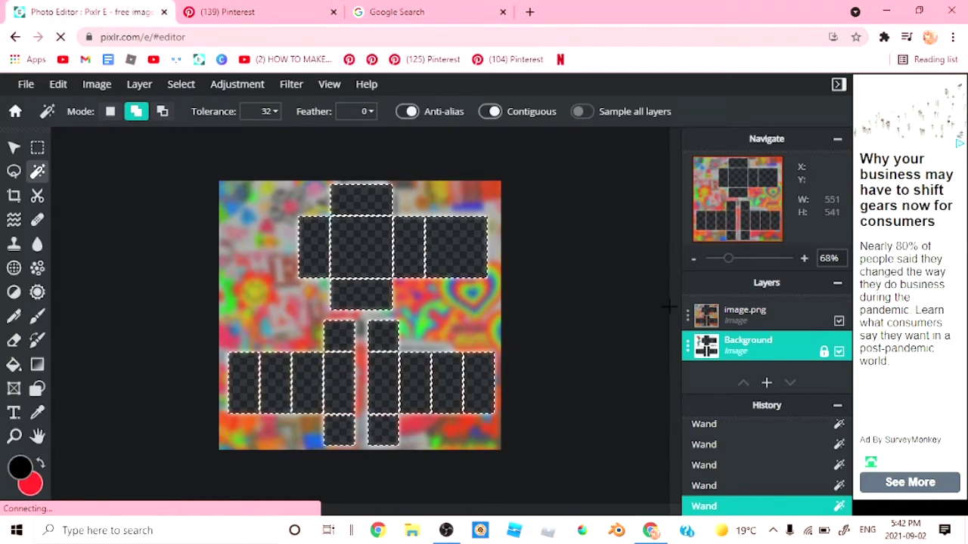
# Step: Clear the blurred spill inside the selected panels from the image.png layer and deselect
pyautogui.click(744, 313)
pyautogui.press('Delete')
pyautogui.hotkey('ctrl', 'd')
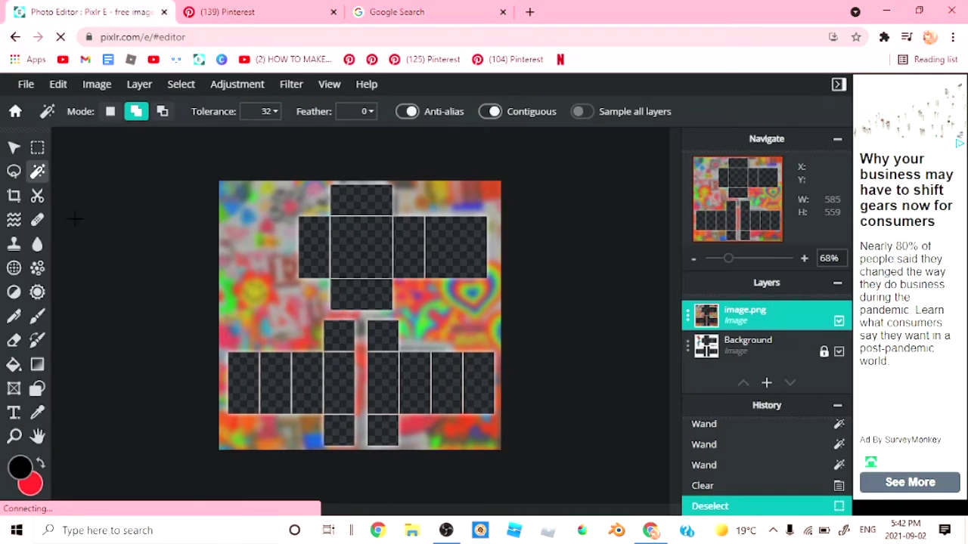
# Step: Add a text layer reading "elixie" and set its font to Grindanddeath
pyautogui.click(13, 412)
pyautogui.click(104, 112)
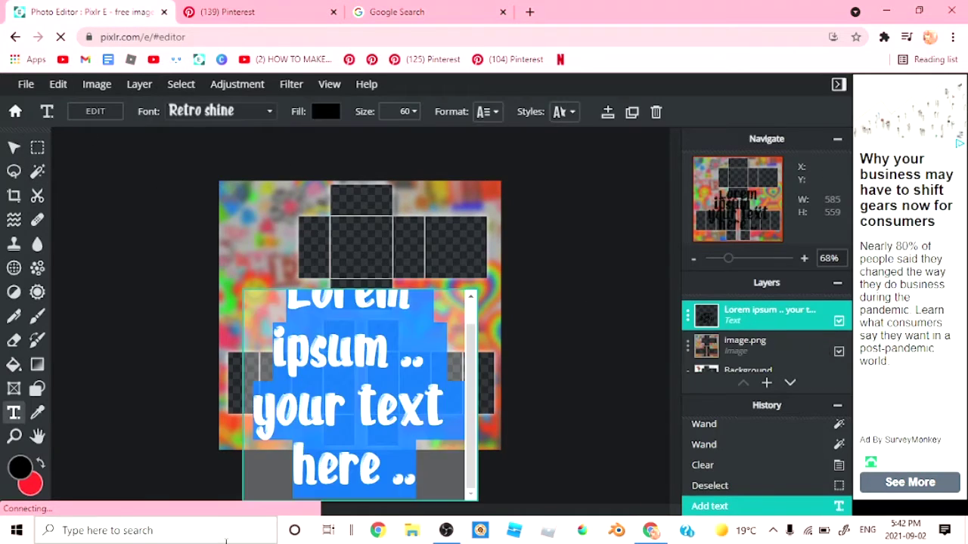
pyautogui.write('elixie')
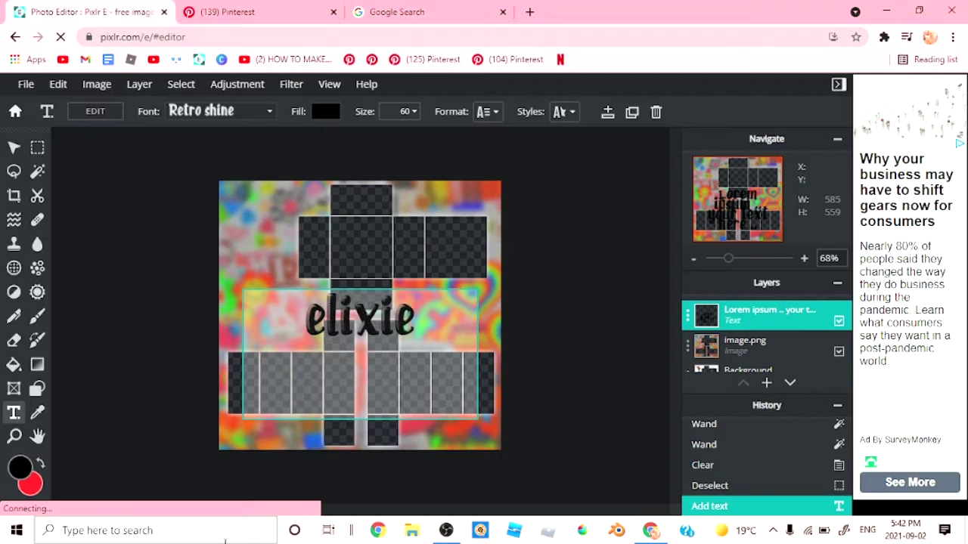
pyautogui.click(201, 112)
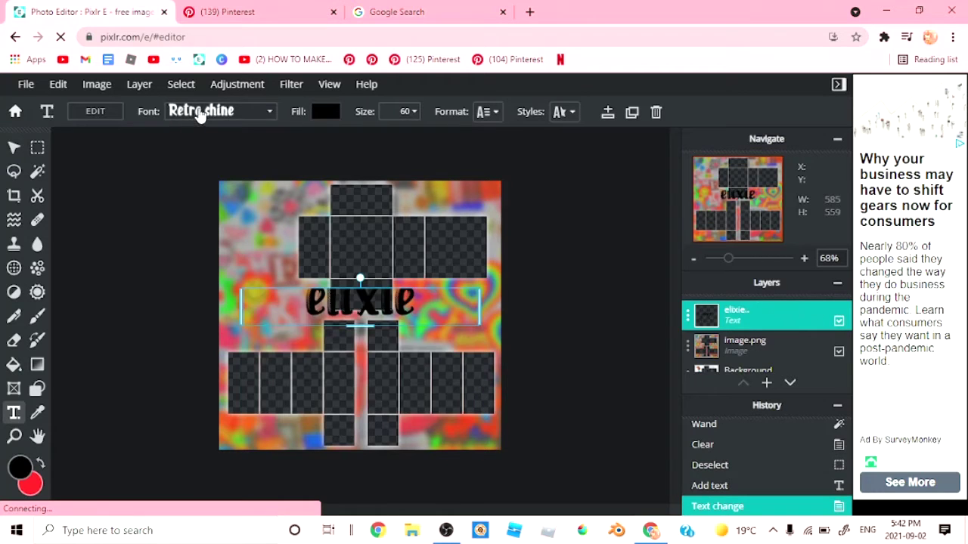
pyautogui.click(275, 113)
pyautogui.click(242, 371)
# Step: Move the "elixie" text to the template's upper-left corner and set its size to 38
pyautogui.moveTo(385, 327); pyautogui.dragTo(288, 214)
pyautogui.click(407, 112)
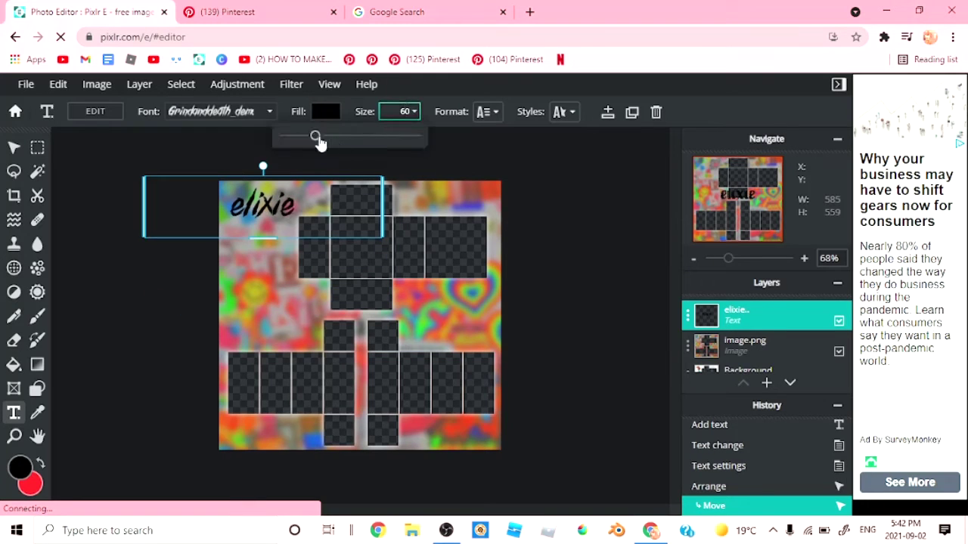
pyautogui.moveTo(320, 138); pyautogui.dragTo(305, 134)
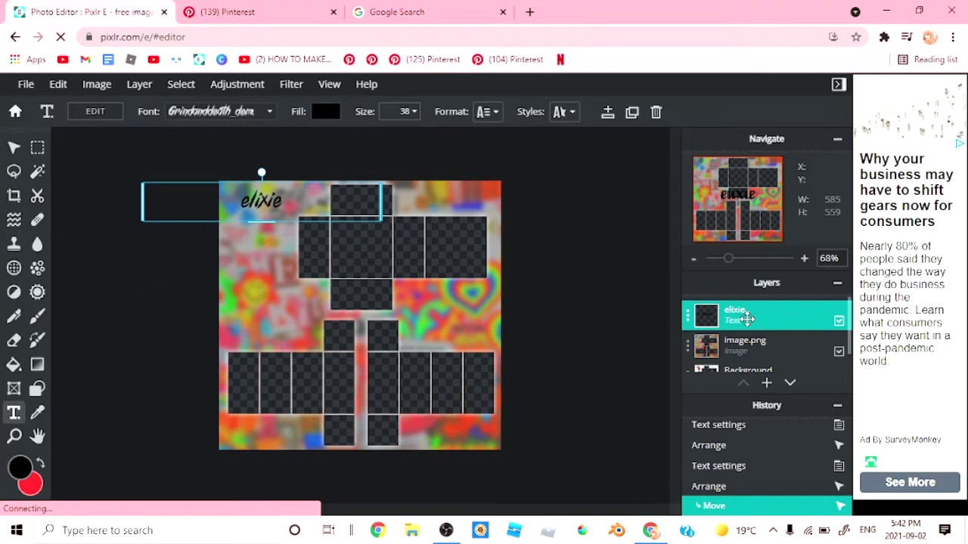
# Step: Paste a copy of the "elixie" text and change the copy's fill to white
pyautogui.hotkey('ctrl', 'v')
pyautogui.click(325, 112)
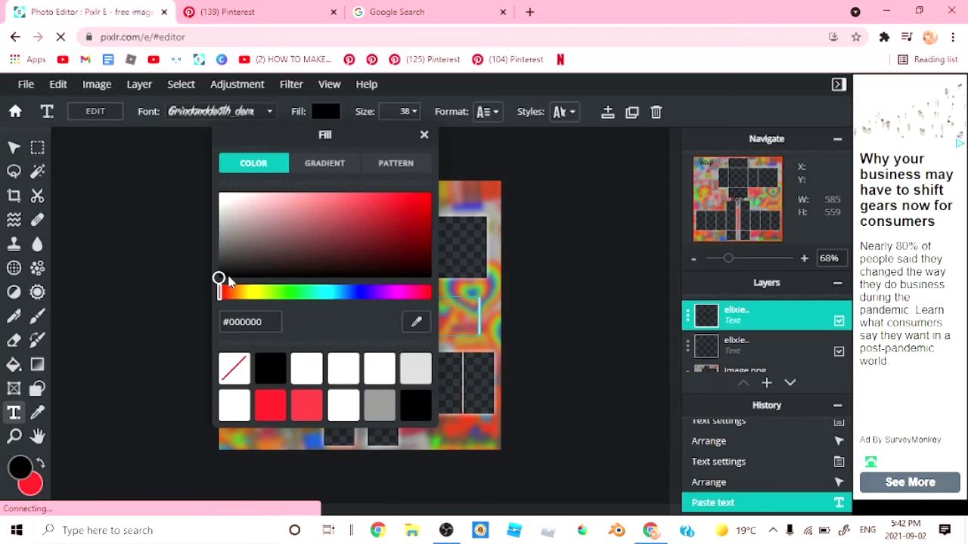
pyautogui.moveTo(219, 277); pyautogui.dragTo(180, 132)
# Step: Turn on a black outline for the white "elixie" text
pyautogui.click(560, 112)
pyautogui.click(624, 231)
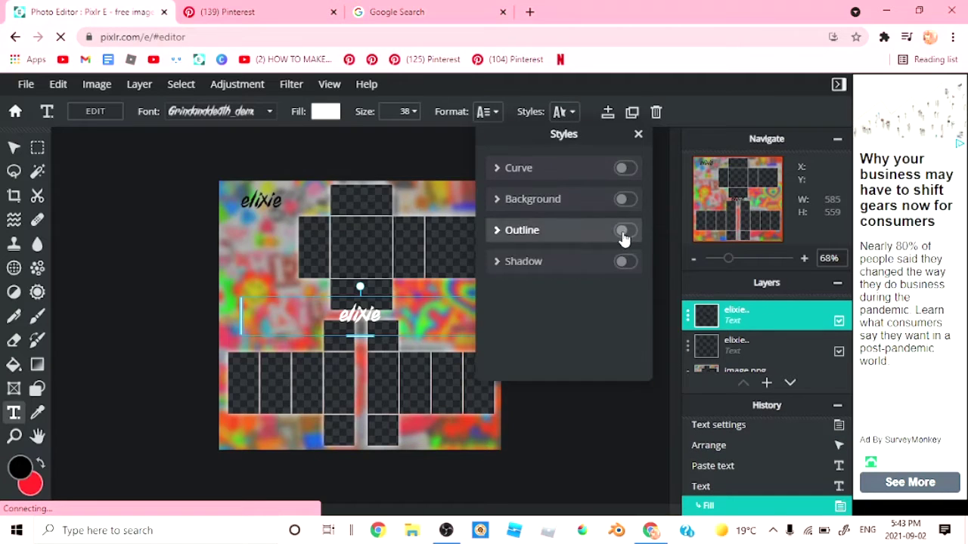
pyautogui.click(628, 266)
pyautogui.click(339, 407)
pyautogui.click(609, 406)
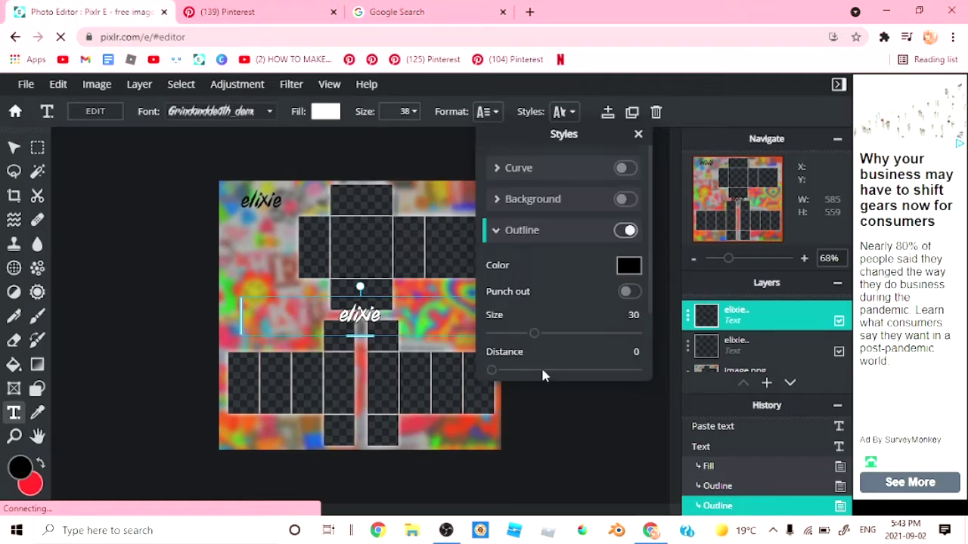
# Step: Set the white text's outline size to 56 and place the text slightly below the black copy, overlapping it
pyautogui.moveTo(360, 314); pyautogui.dragTo(258, 204)
pyautogui.moveTo(325, 160); pyautogui.dragTo(546, 179)
pyautogui.click(575, 338)
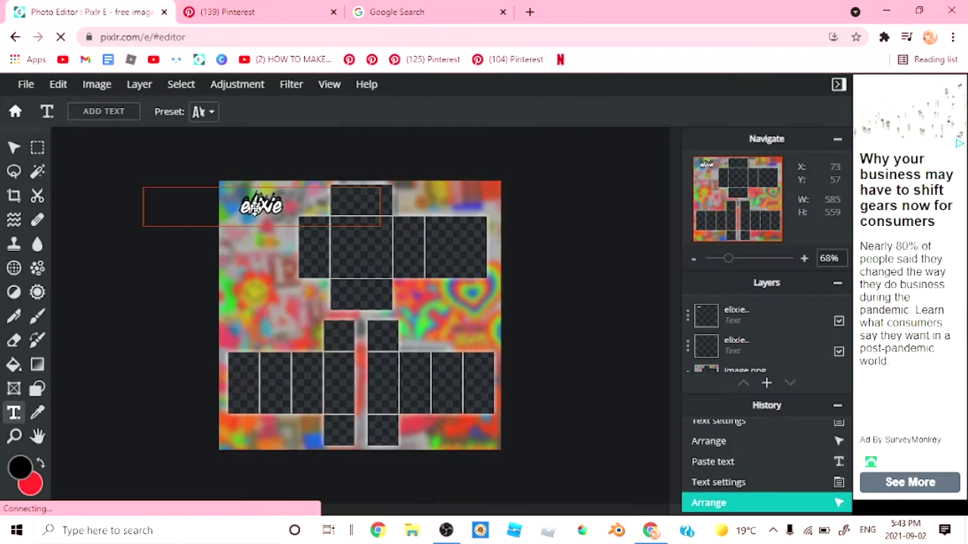
# Step: Change the white "elixie" text's outline color to a pinkish red sampled from the background and slightly reduce the outline size
pyautogui.click(573, 114)
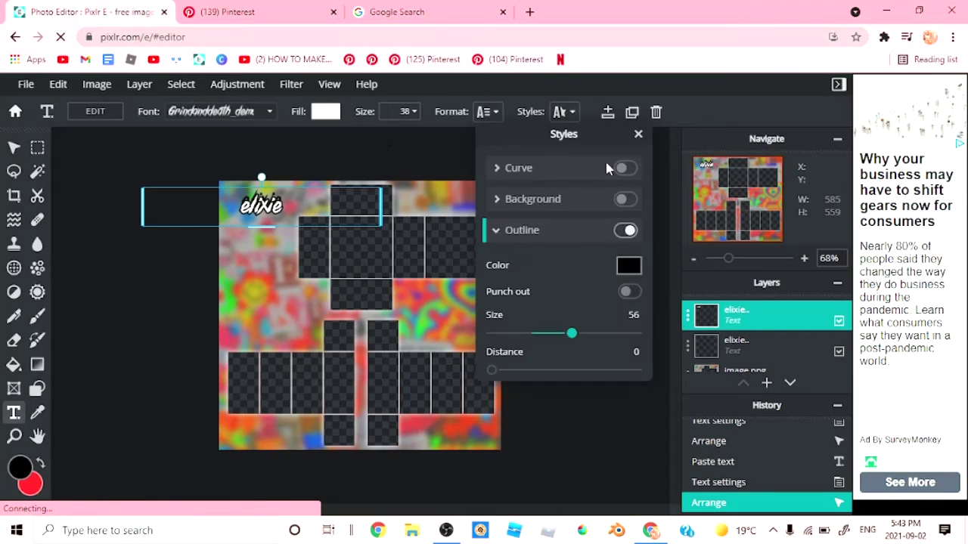
pyautogui.click(628, 268)
pyautogui.click(254, 321)
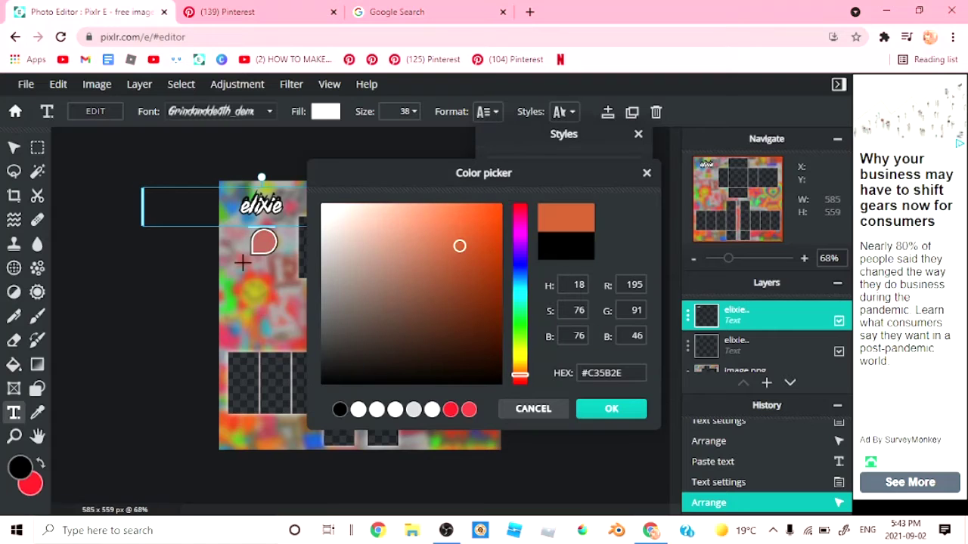
pyautogui.click(225, 336)
pyautogui.click(583, 409)
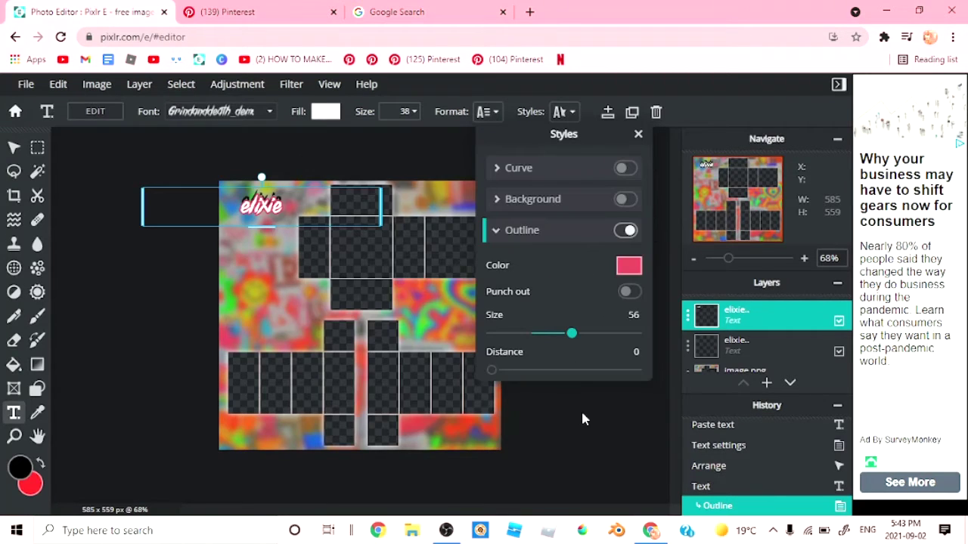
pyautogui.click(558, 335)
pyautogui.click(451, 178)
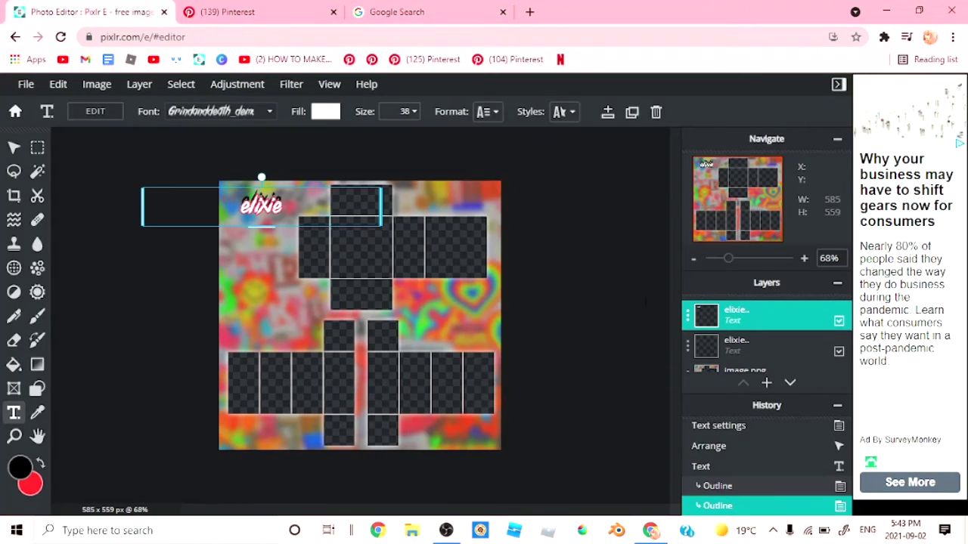
# Step: Merge the two "elixie" text layers and set the merged layer's transparency to 51
pyautogui.click(694, 330)
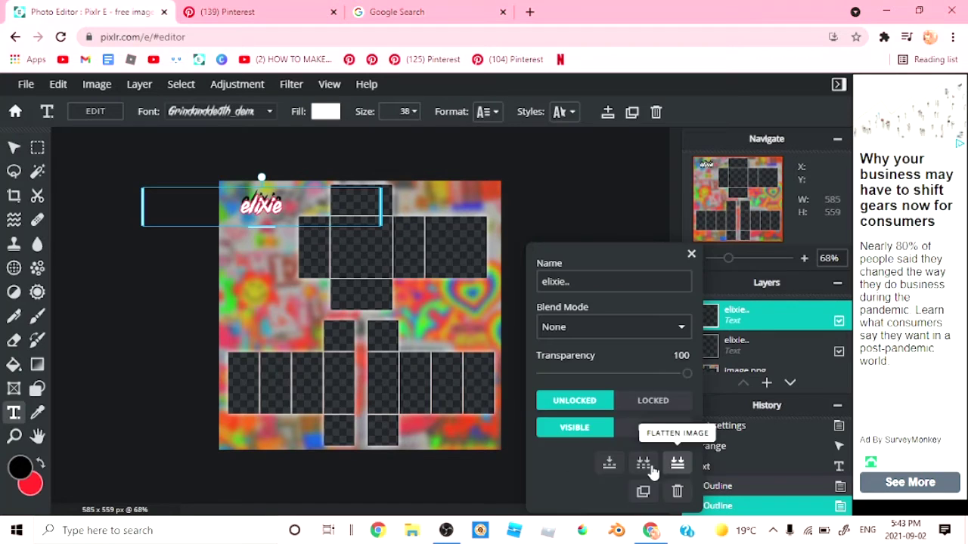
pyautogui.click(608, 461)
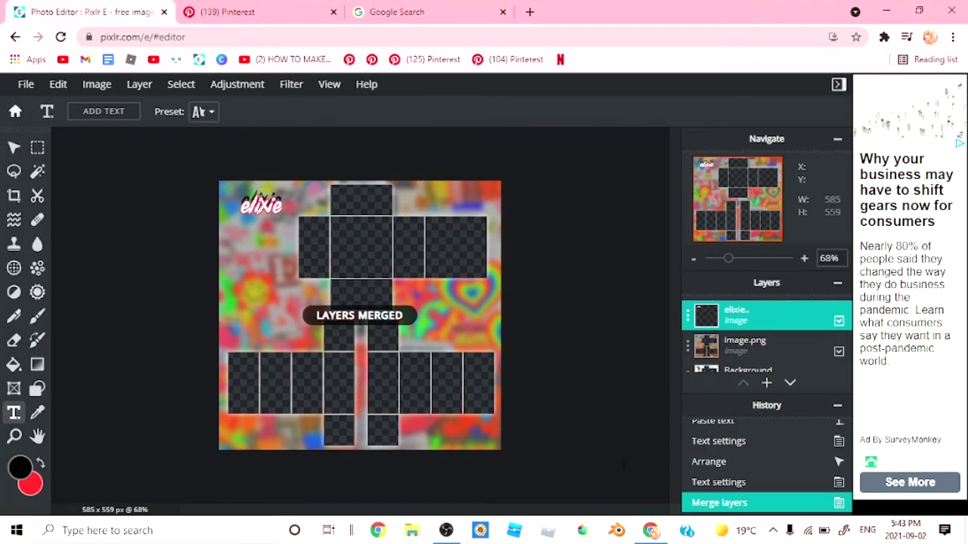
pyautogui.click(685, 321)
pyautogui.moveTo(623, 381); pyautogui.dragTo(624, 375)
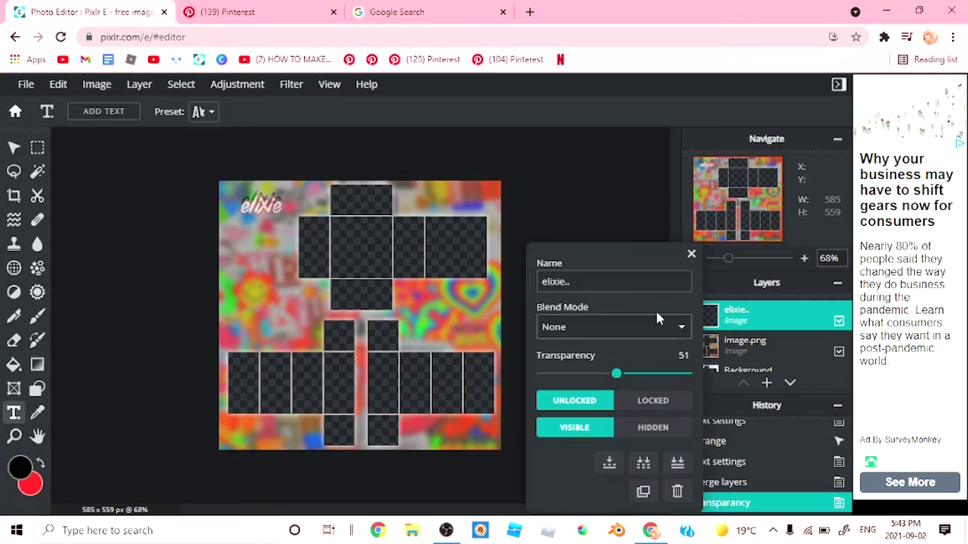
pyautogui.click(692, 253)
# Step: Paste two copies of the "elixie" logo, placing one in the template's lower-left corner and one beside the center on the right
pyautogui.hotkey('ctrl', 'c')
pyautogui.hotkey('ctrl', 'v')
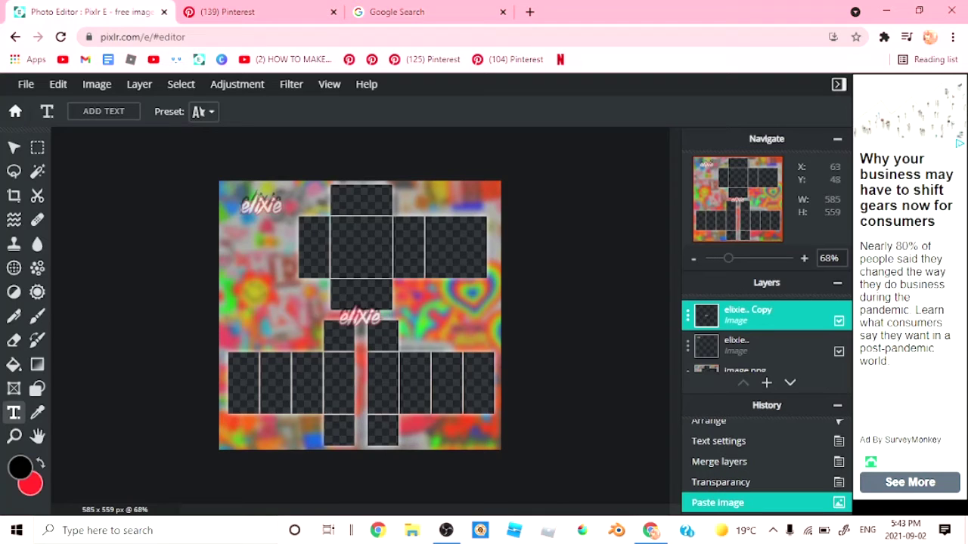
pyautogui.click(15, 149)
pyautogui.moveTo(363, 328); pyautogui.dragTo(352, 434)
pyautogui.hotkey('ctrl', 'v')
pyautogui.click(144, 284)
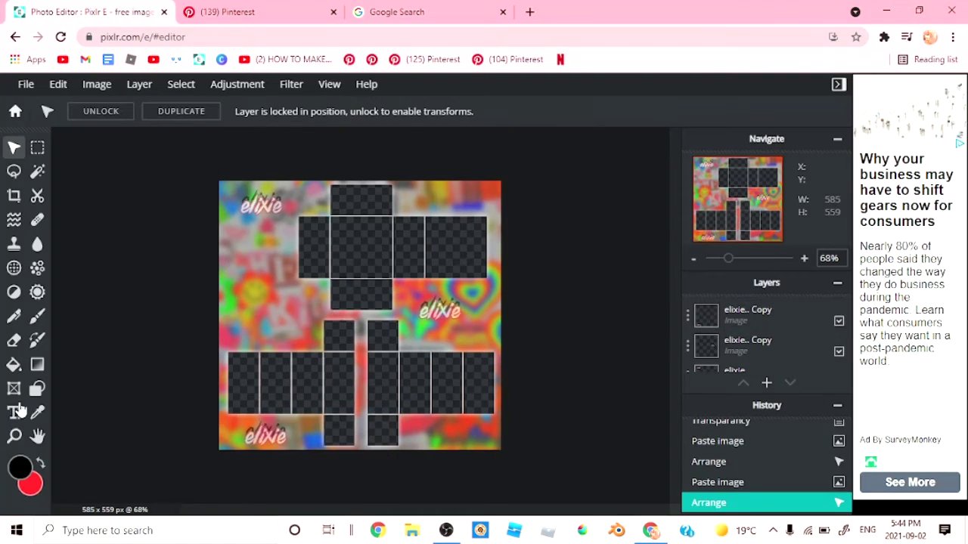
# Step: Add the text "dont copy!" to the template and set its font to bad boys
pyautogui.click(12, 408)
pyautogui.click(110, 111)
pyautogui.press('BackSpace')
pyautogui.write('dont copy!')
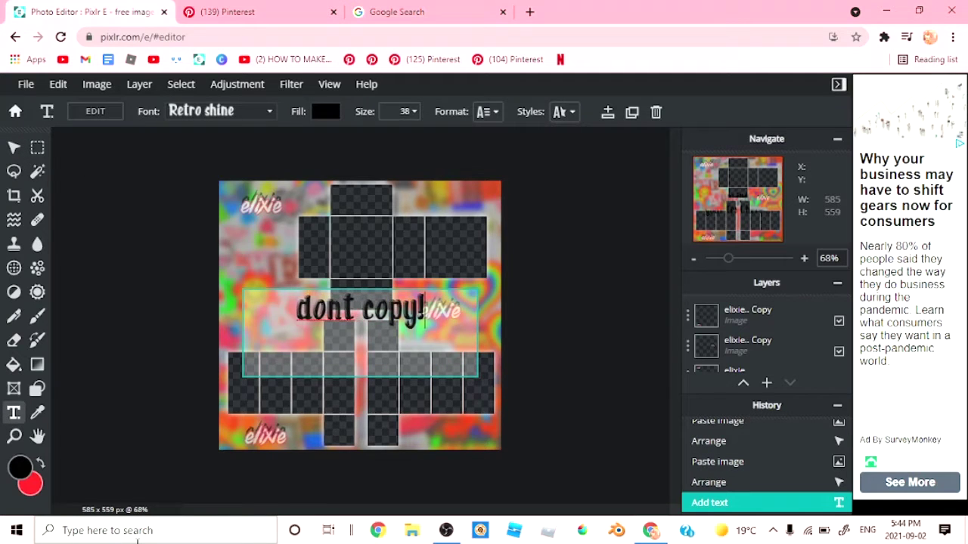
pyautogui.click(171, 111)
pyautogui.scroll(-3, 208, 302)
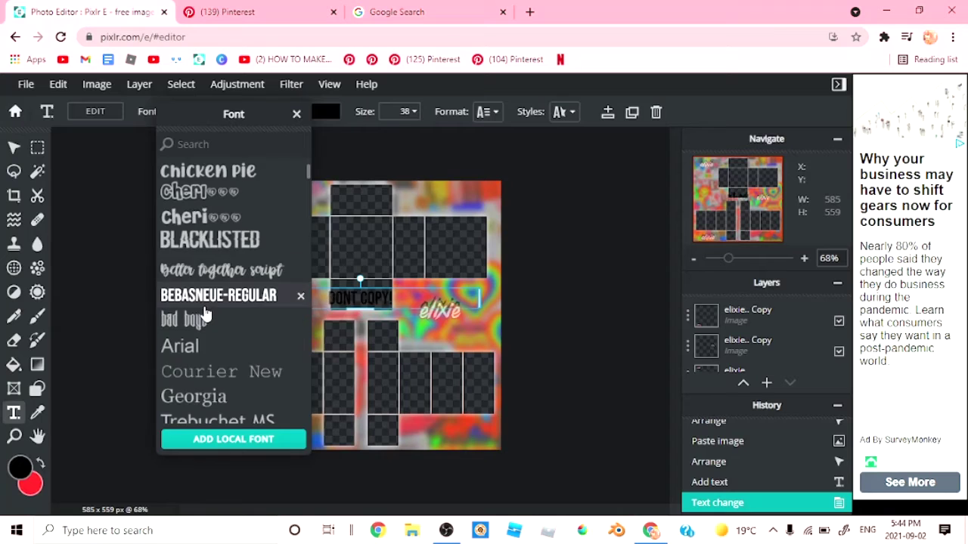
pyautogui.click(207, 319)
# Step: Move the "dont copy!" text to the template's middle-left area and raise its layer in the stack
pyautogui.moveTo(323, 312); pyautogui.dragTo(259, 310)
pyautogui.scroll(-3, 791, 335)
pyautogui.moveTo(790, 335); pyautogui.dragTo(785, 312)
# Step: Paste copies of the "dont copy!" text and place them in the template's upper-right and lower-right corners
pyautogui.moveTo(259, 305); pyautogui.dragTo(389, 205)
pyautogui.hotkey('ctrl', 'v')
pyautogui.hotkey('ctrl', 'v')
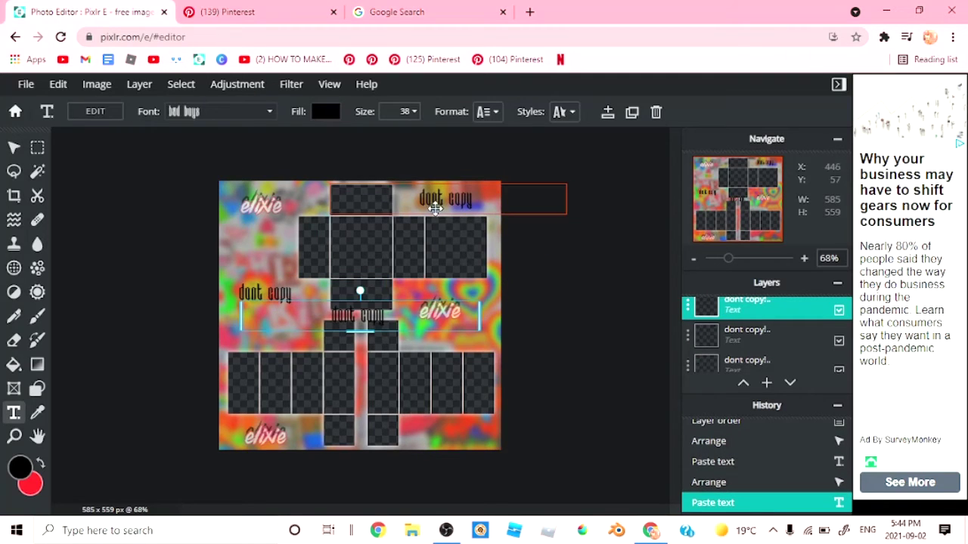
pyautogui.moveTo(361, 317); pyautogui.dragTo(440, 432)
pyautogui.click(597, 274)
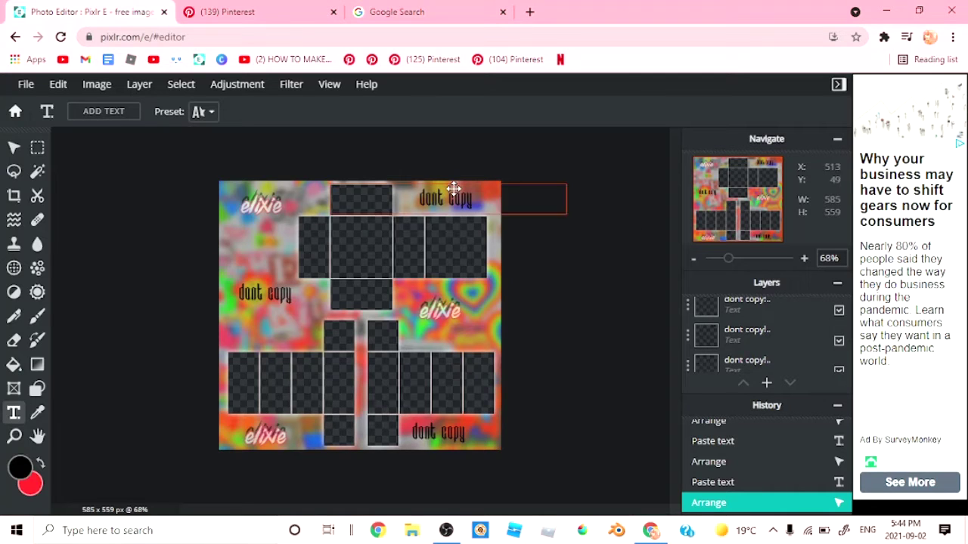
pyautogui.scroll(-5, 725, 317)
pyautogui.scroll(3, 753, 322)
pyautogui.scroll(-2, 755, 313)
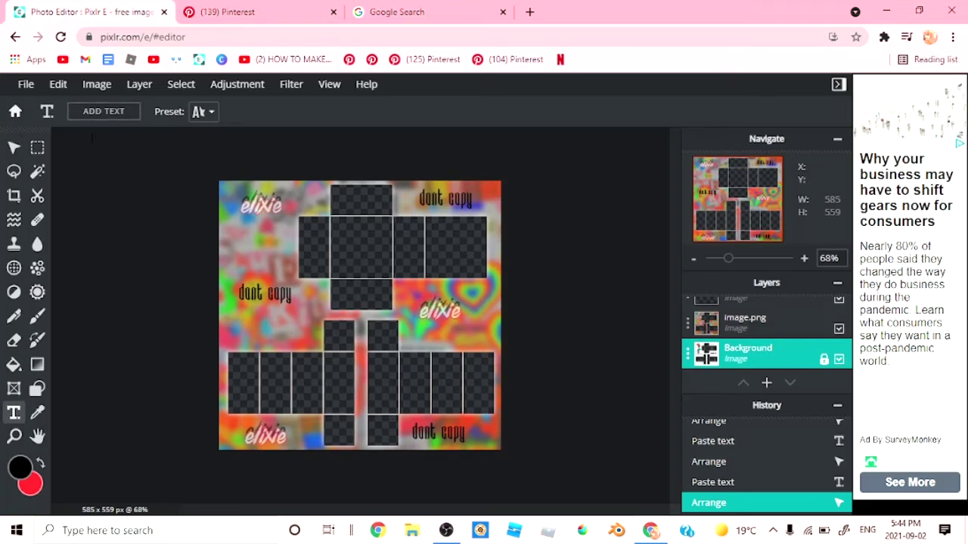
pyautogui.click(15, 111)
pyautogui.click(200, 469)
# Step: Download the finished template as a PNG named "shirt and pants template!"
pyautogui.moveTo(25, 84)
pyautogui.click(32, 209)
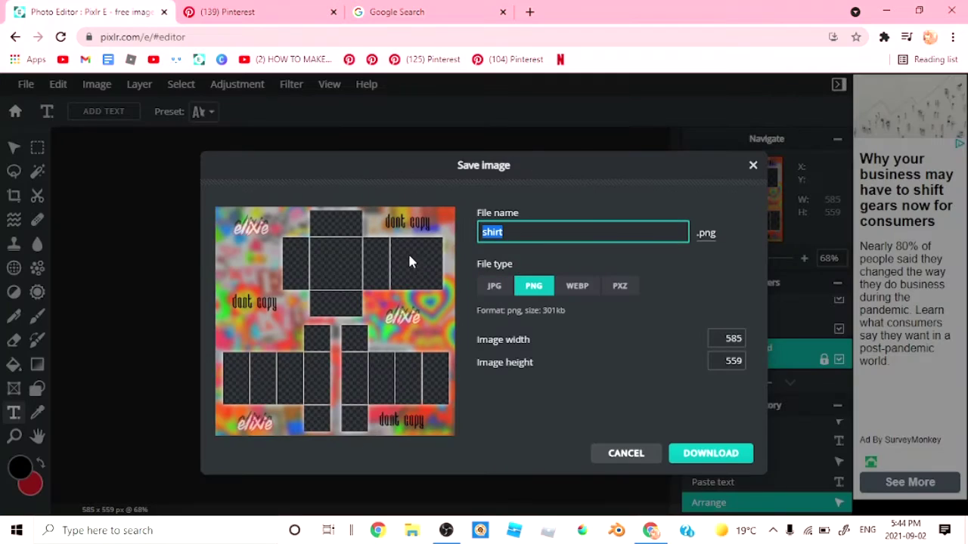
pyautogui.write('shirt')
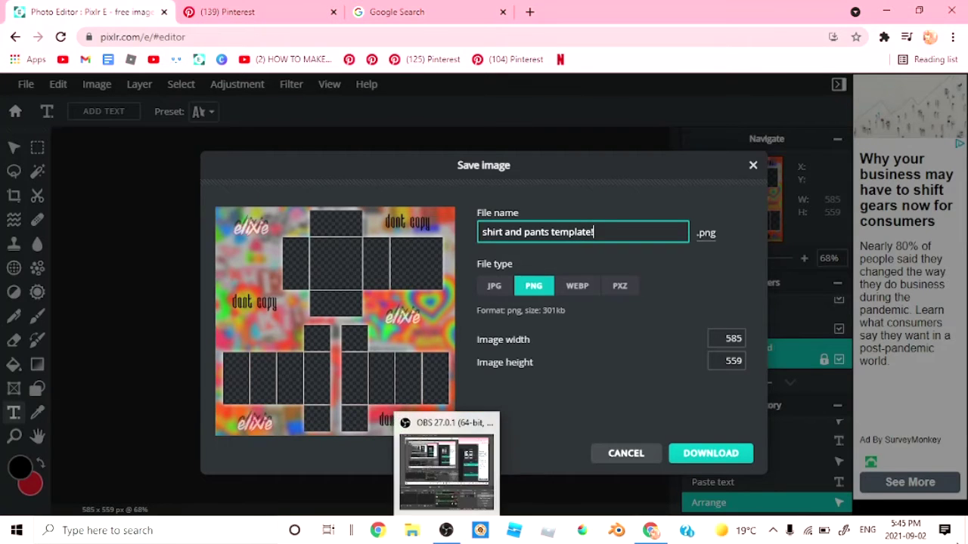
pyautogui.click(728, 454)
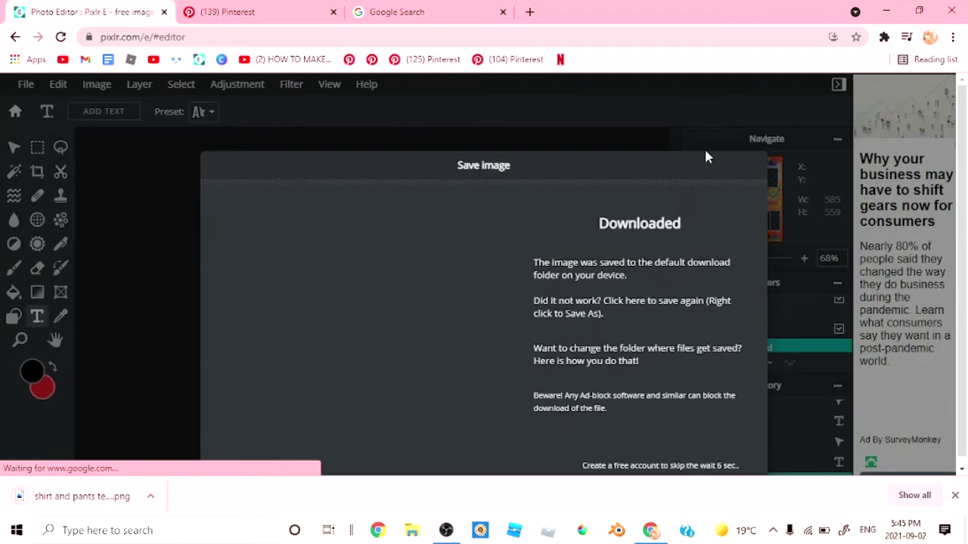
pyautogui.click(956, 495)
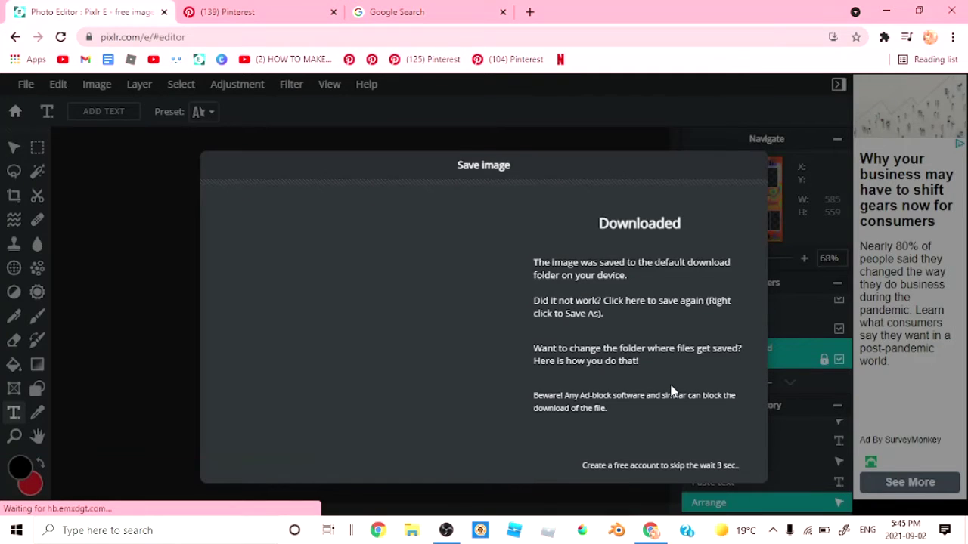
# Step: Switch to the Google Search page, remove the attached image and search for images of "roblox advanced template"
pyautogui.click(426, 11)
pyautogui.click(491, 111)
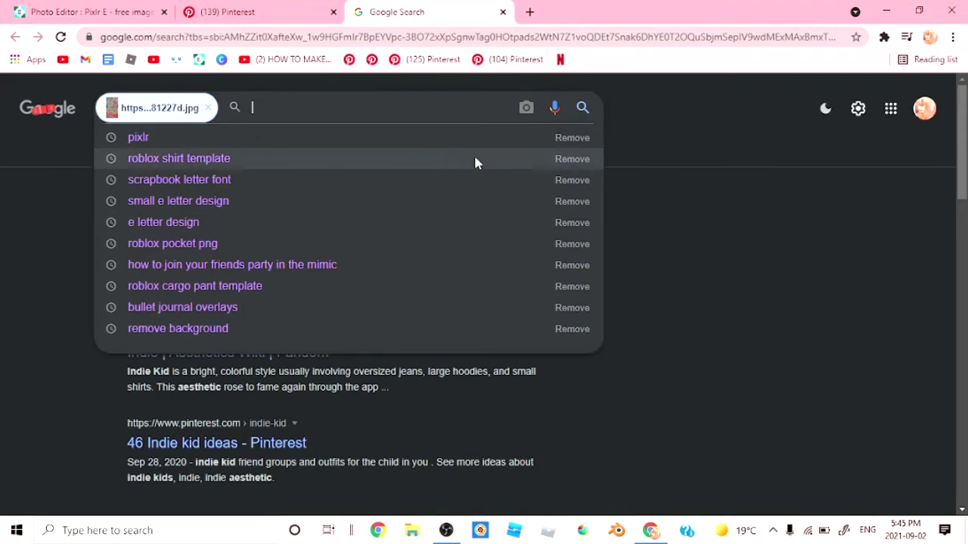
pyautogui.click(208, 108)
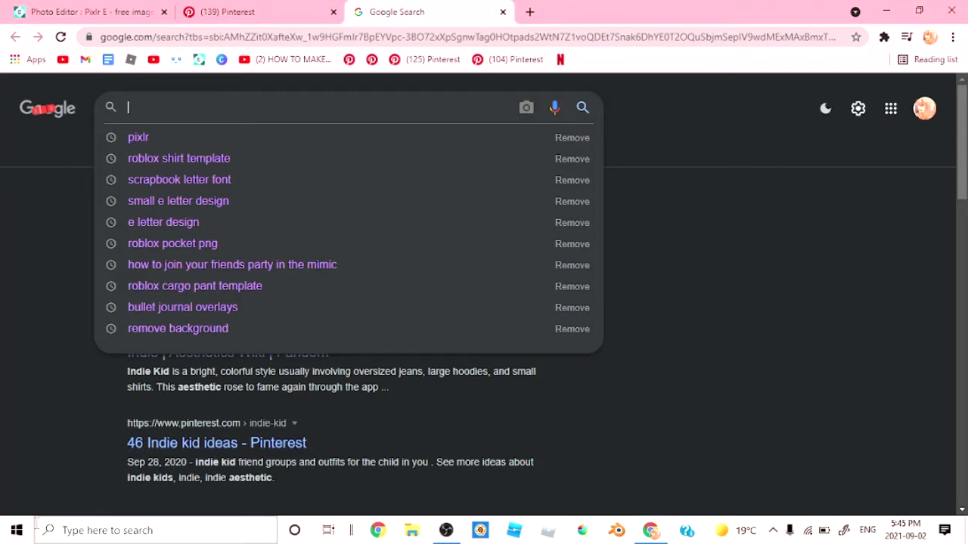
pyautogui.write('roblox advanced')
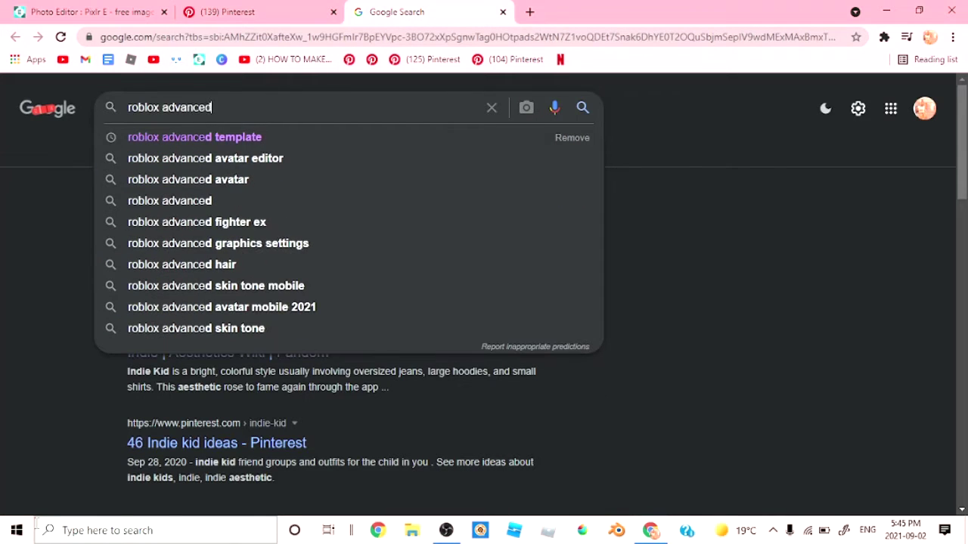
pyautogui.click(177, 142)
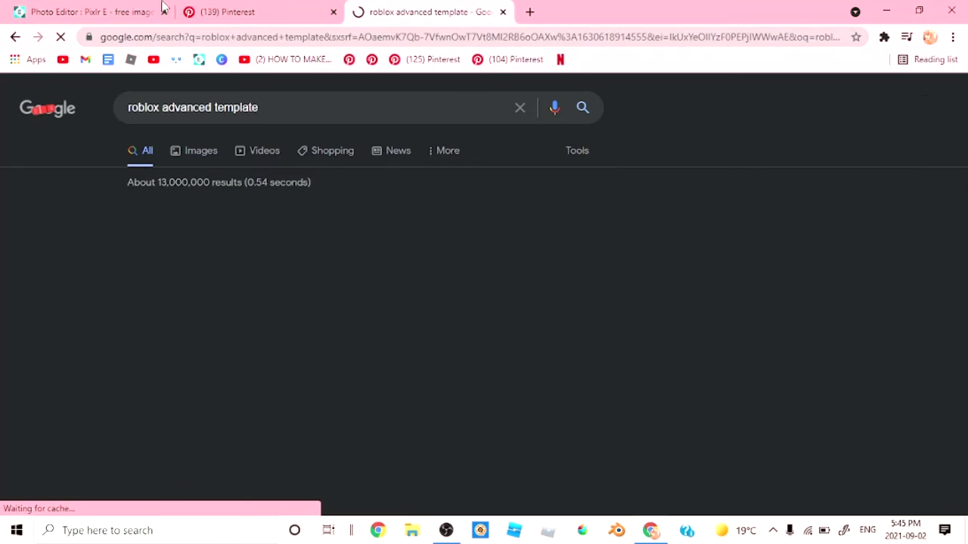
pyautogui.click(181, 154)
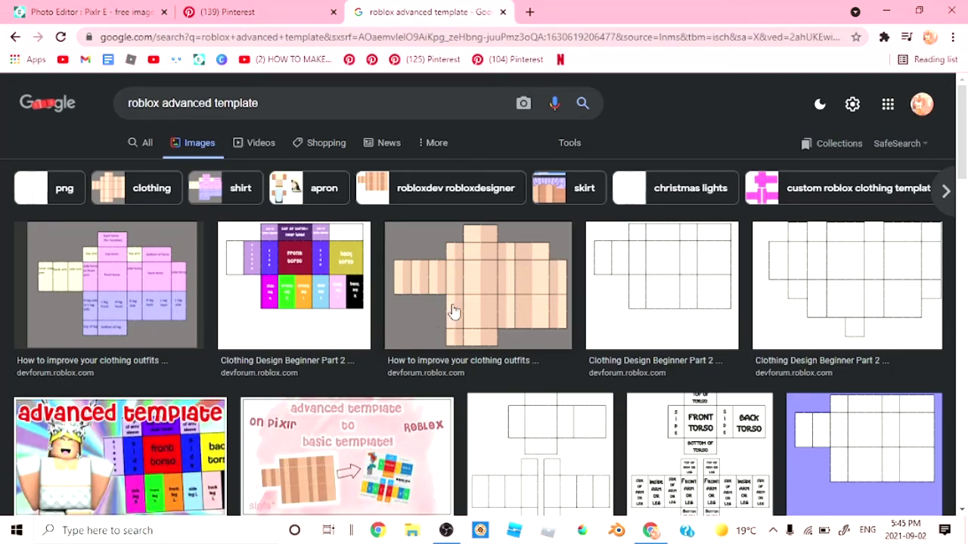
# Step: Browse the image results and copy the blank advanced template grid from the first row
pyautogui.scroll(-6, 436, 317)
pyautogui.scroll(3, 463, 310)
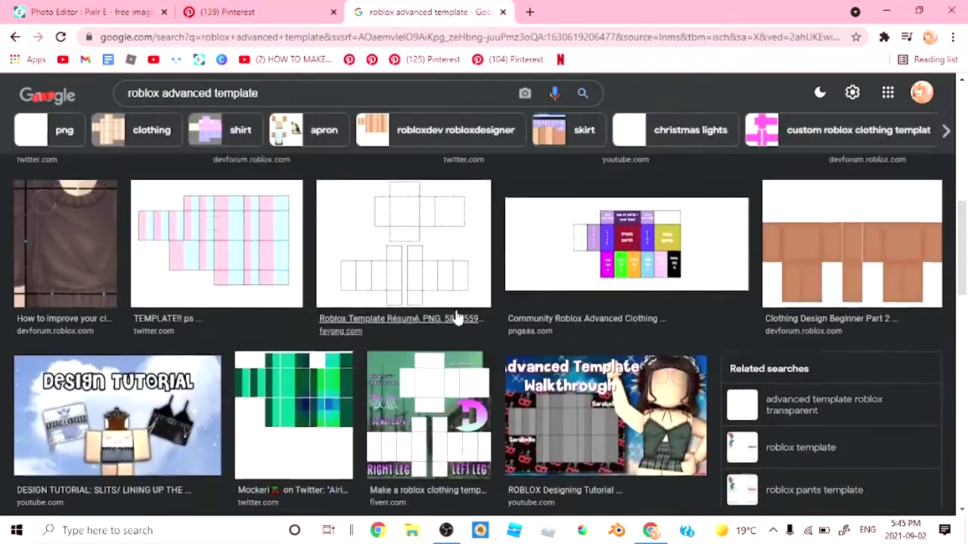
pyautogui.rightClick(680, 326)
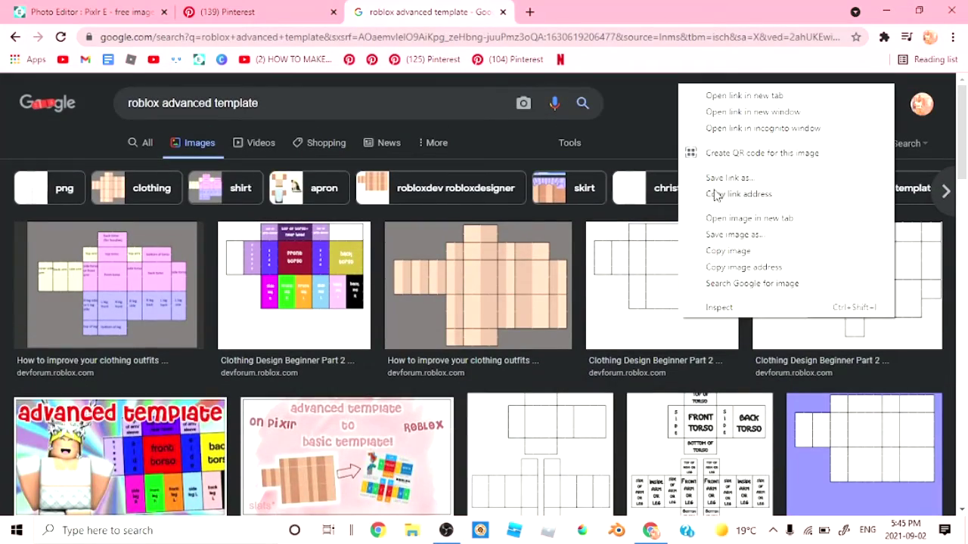
pyautogui.click(726, 250)
# Step: Switch back to Pixlr E, close the finished save dialog and return to the home page
pyautogui.click(91, 11)
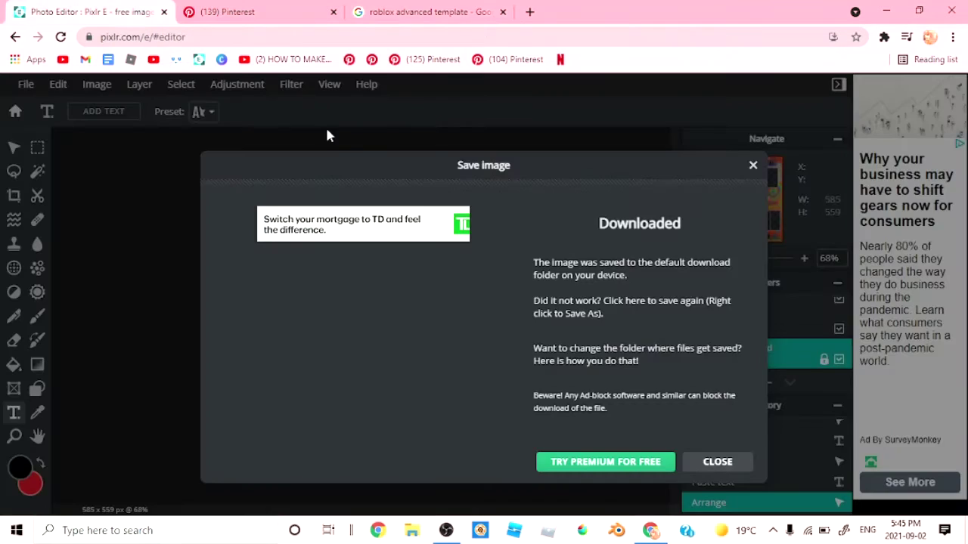
pyautogui.click(697, 463)
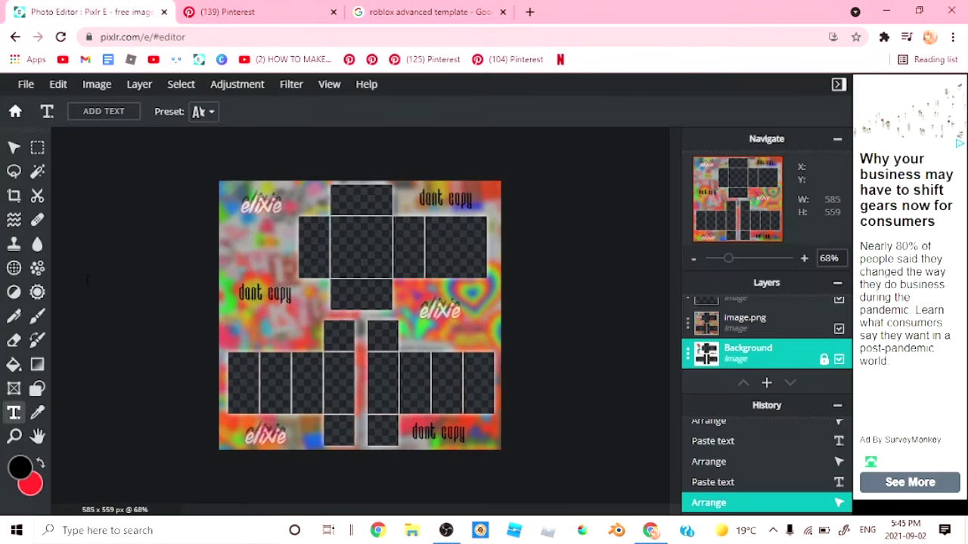
pyautogui.click(15, 112)
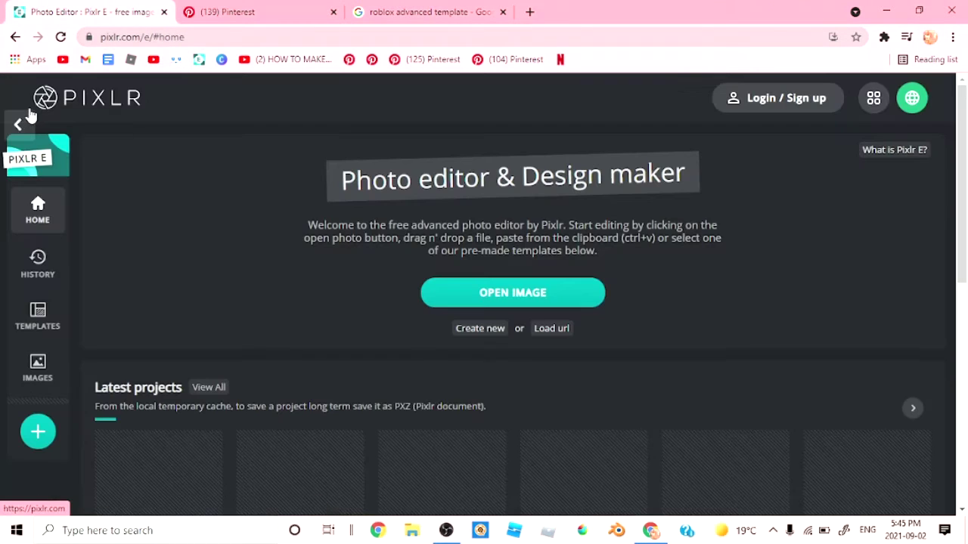
pyautogui.click(480, 298)
pyautogui.click(433, 317)
# Step: Return to the Google image results and save the blank advanced template grid from the first row
pyautogui.click(427, 11)
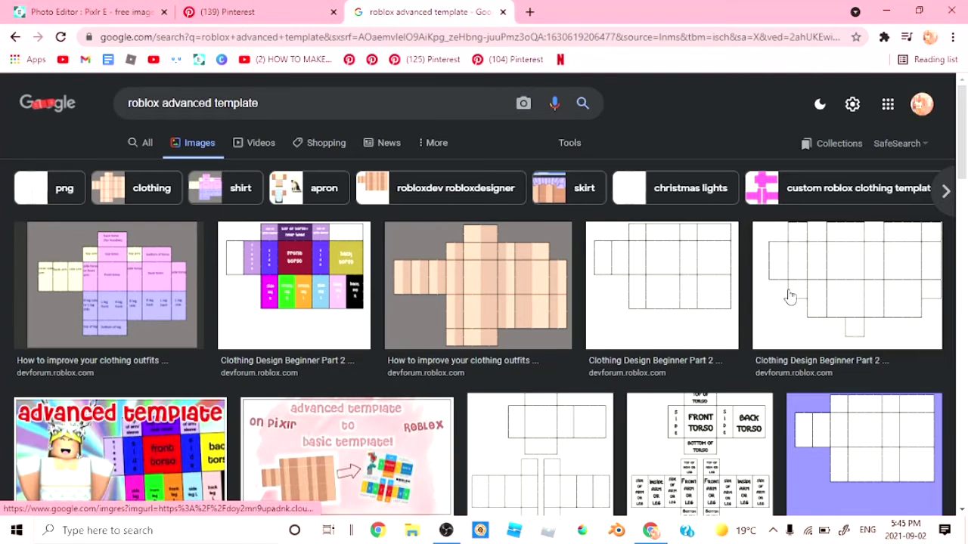
pyautogui.rightClick(656, 270)
pyautogui.click(709, 417)
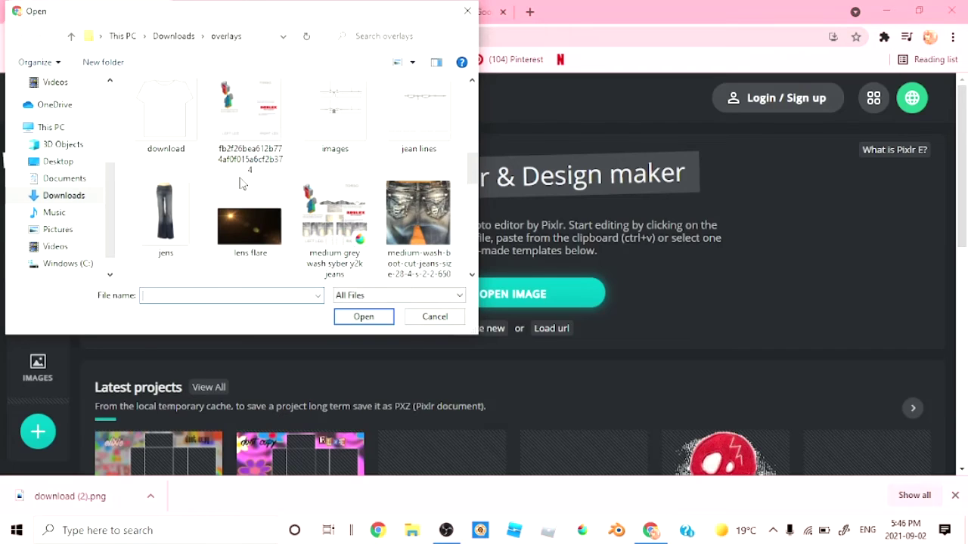
# Step: Find the downloaded template image "download (2)" among the local files and open it in Pixlr E
pyautogui.scroll(-2, 318, 166)
pyautogui.scroll(-5, 318, 174)
pyautogui.scroll(5, 348, 219)
pyautogui.scroll(3, 350, 227)
pyautogui.click(331, 89)
pyautogui.click(365, 317)
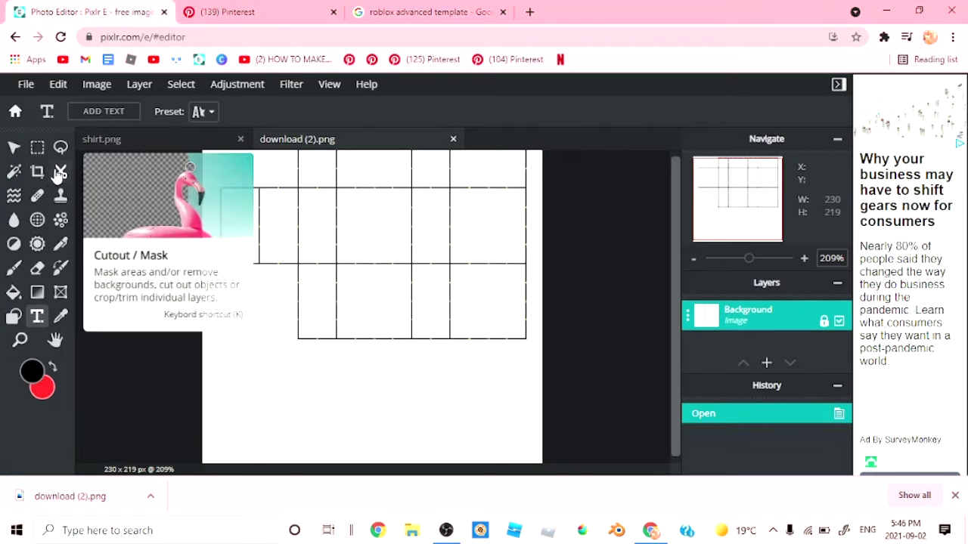
# Step: Use the Cutout tool's magic wand to remove the white area surrounding the template grid
pyautogui.click(60, 171)
pyautogui.click(212, 112)
pyautogui.click(252, 176)
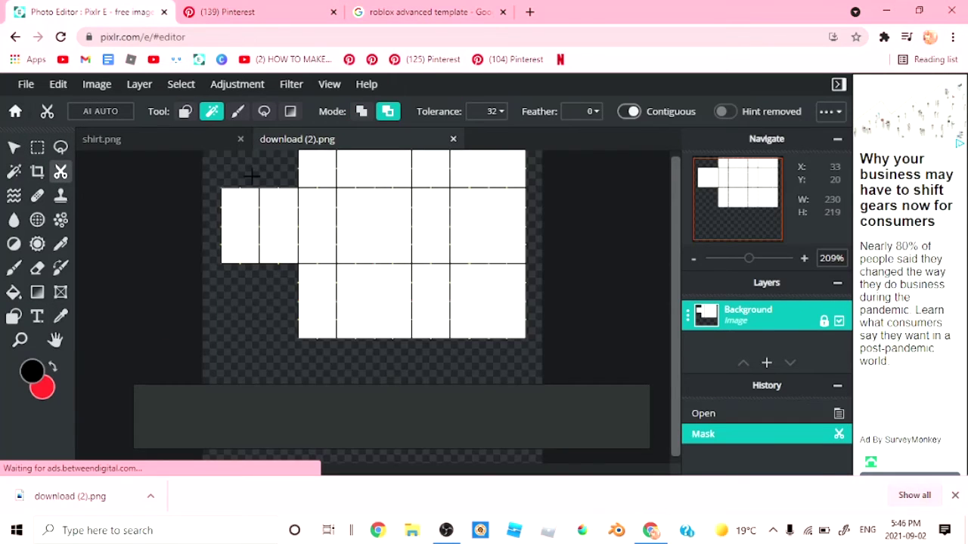
pyautogui.click(641, 379)
# Step: Cut out the white fill of the four panels in the grid's bottom row
pyautogui.click(310, 315)
pyautogui.click(374, 302)
pyautogui.click(446, 289)
pyautogui.click(484, 295)
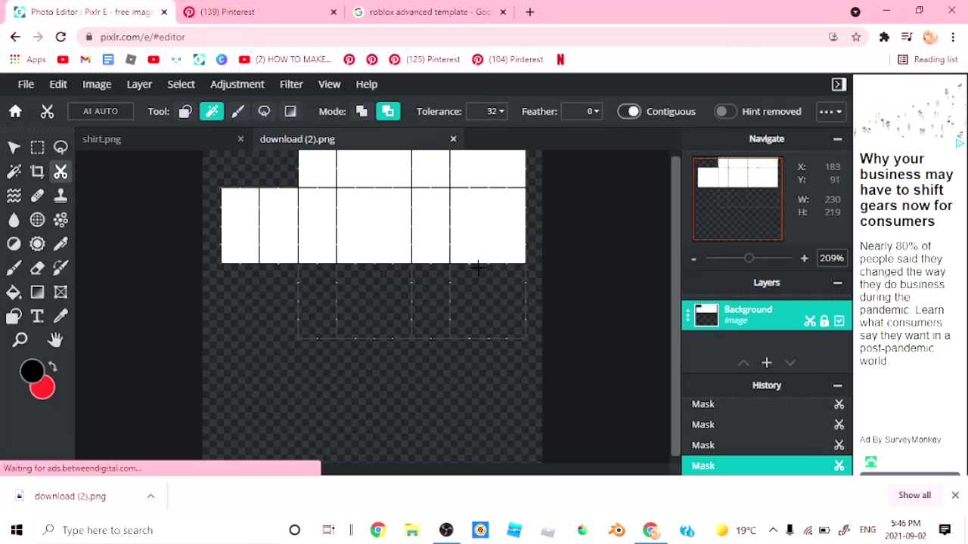
# Step: Cut out the white fill of the six panels in the grid's middle row
pyautogui.click(483, 242)
pyautogui.click(438, 241)
pyautogui.click(371, 229)
pyautogui.click(322, 227)
pyautogui.click(276, 224)
pyautogui.click(241, 227)
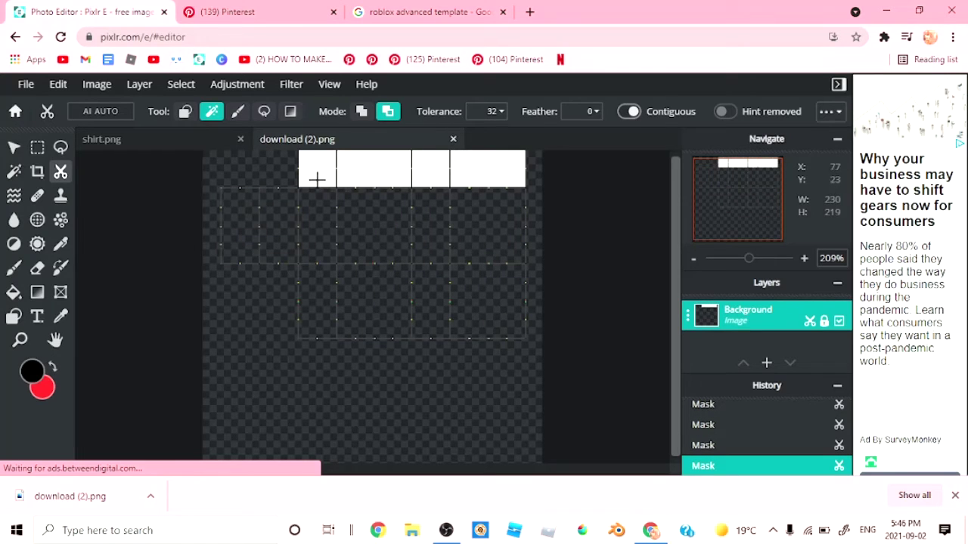
# Step: Cut out the white fill of the four panels in the grid's top row
pyautogui.click(318, 175)
pyautogui.click(393, 164)
pyautogui.click(425, 168)
pyautogui.click(493, 165)
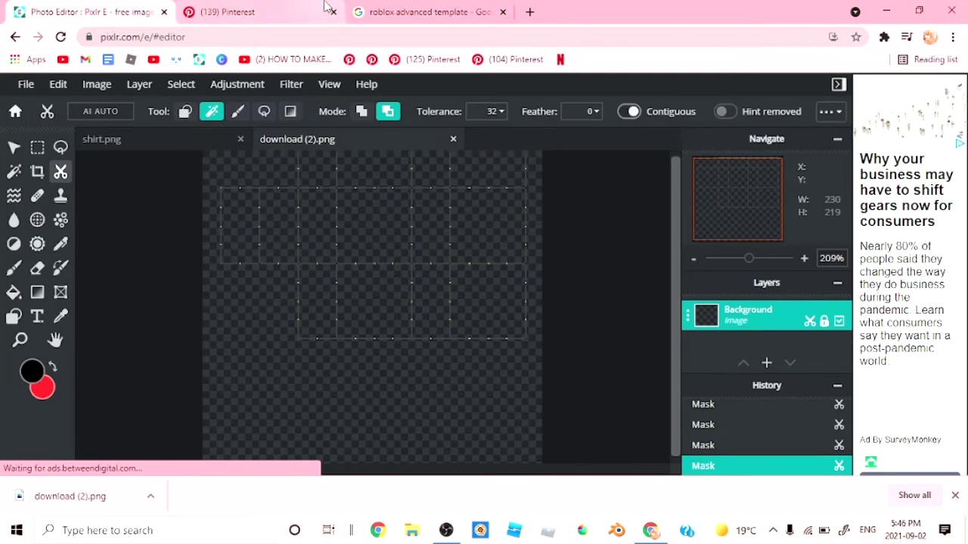
# Step: Switch to Pinterest and save a few clothing pins from the home feed to the jeans board
pyautogui.click(227, 13)
pyautogui.click(727, 160)
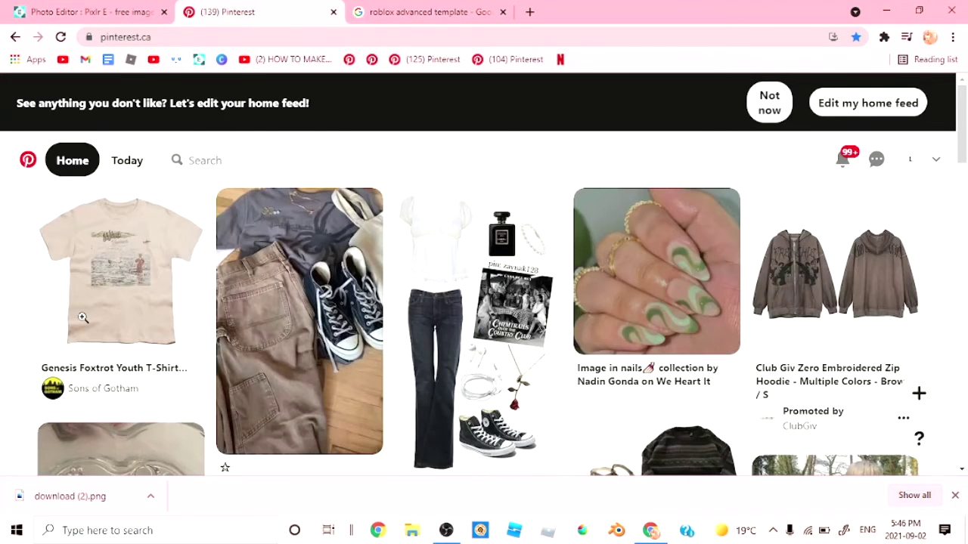
pyautogui.click(173, 219)
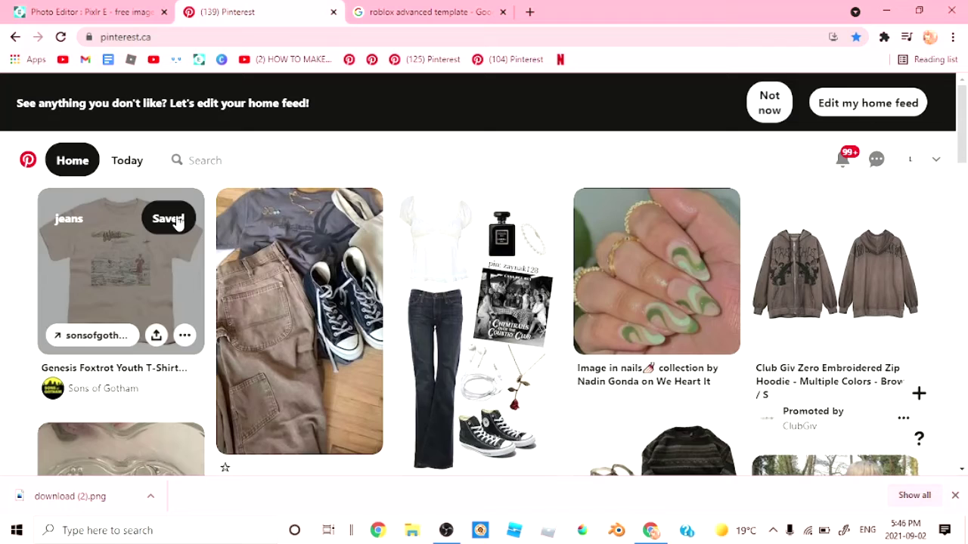
pyautogui.click(524, 217)
pyautogui.scroll(-3, 497, 244)
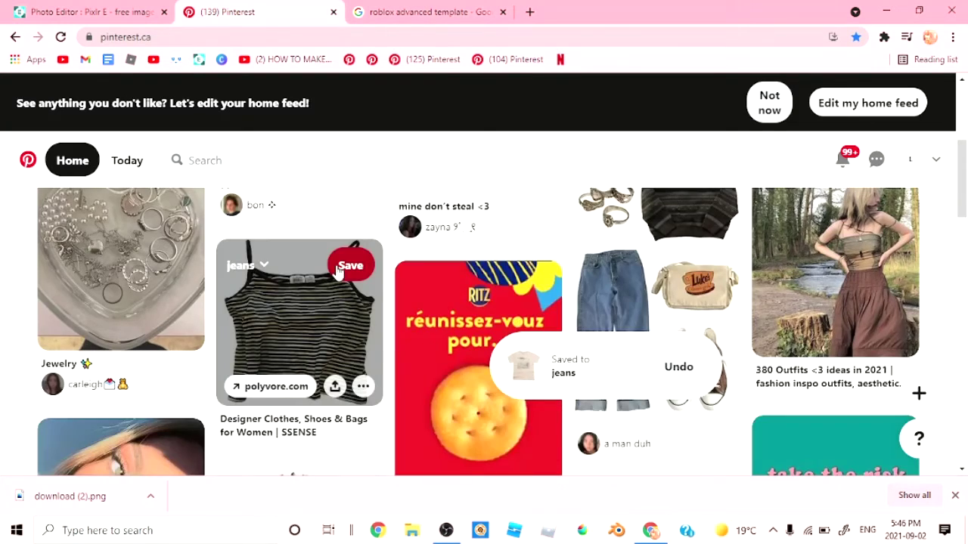
# Step: Search Pinterest for "cyber y2k background"
pyautogui.scroll(2, 340, 302)
pyautogui.click(391, 165)
pyautogui.write('cyber y2gk')
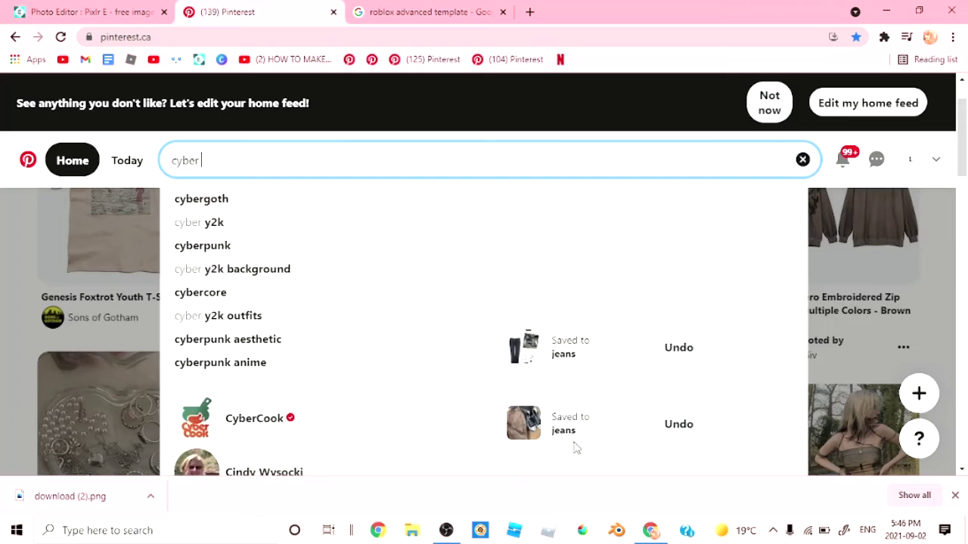
pyautogui.press('BackSpace')
pyautogui.press('BackSpace')
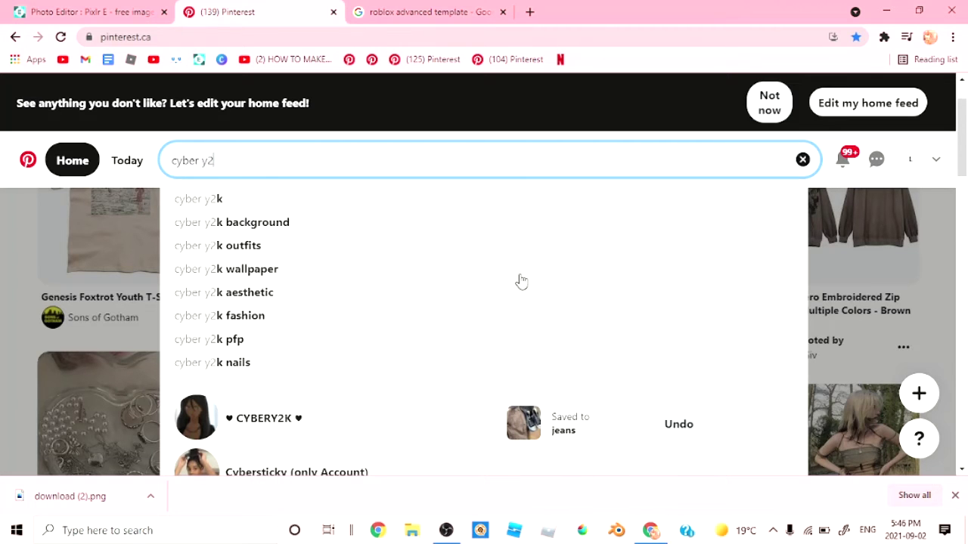
pyautogui.click(359, 224)
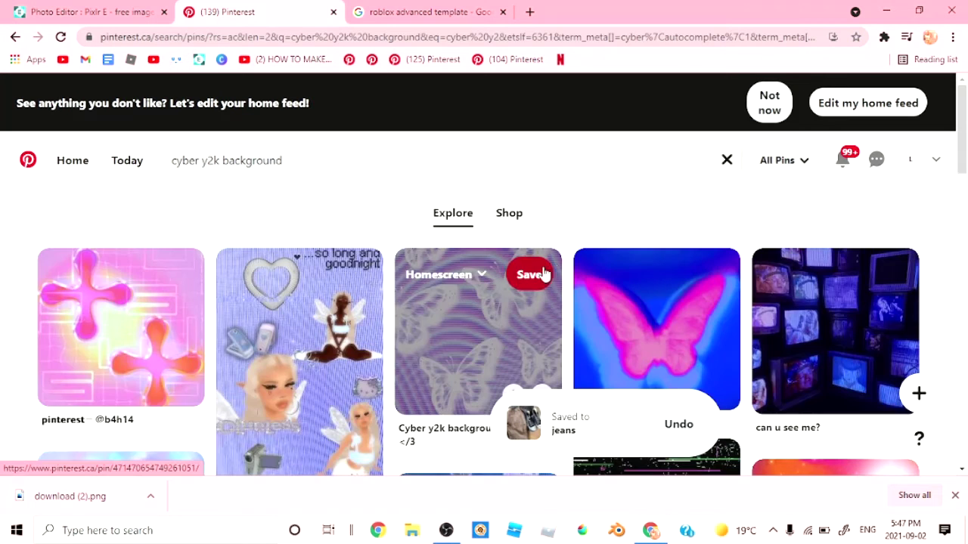
# Step: Copy the dark purple striped pattern image from the search results and paste it into the template grid document in Pixlr E
pyautogui.scroll(-5, 445, 280)
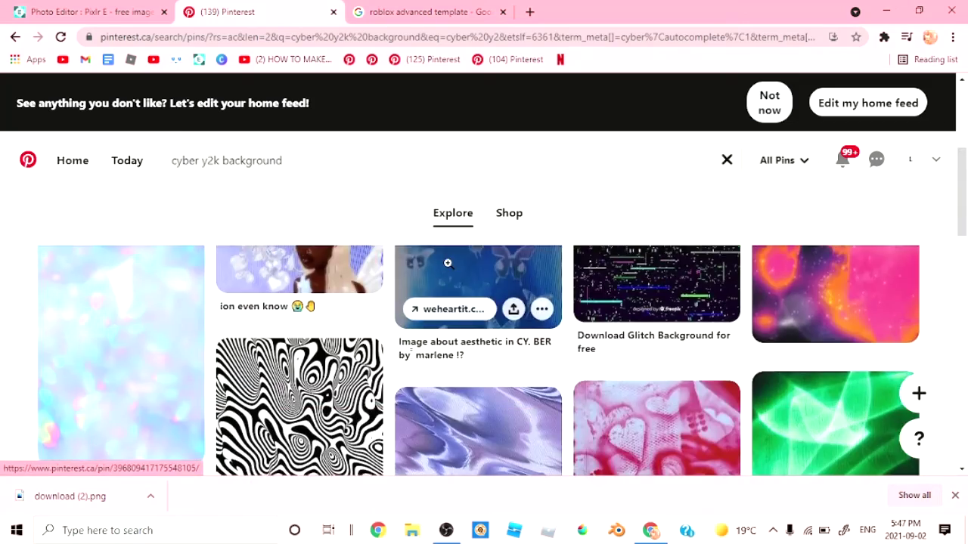
pyautogui.scroll(-10, 448, 263)
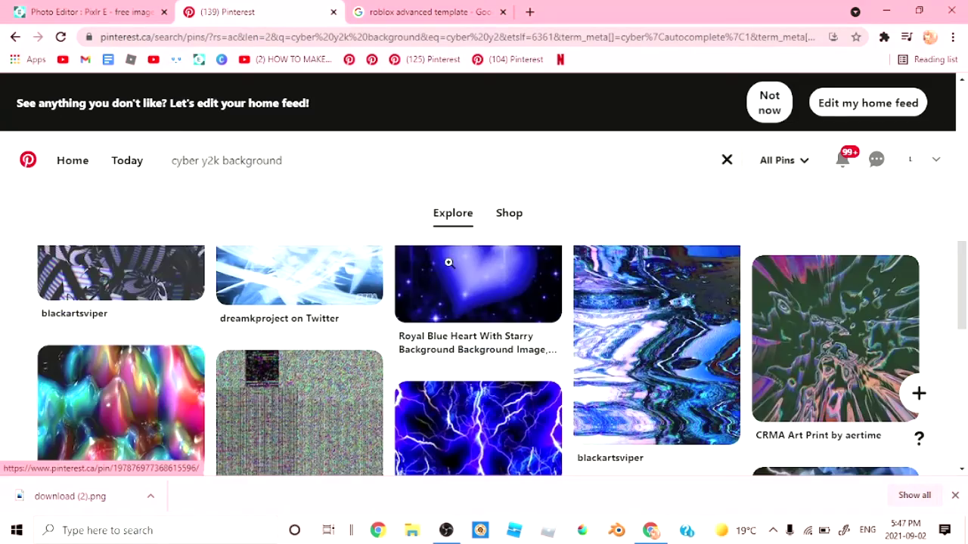
pyautogui.scroll(1, 448, 262)
pyautogui.scroll(-2, 249, 320)
pyautogui.scroll(4, 249, 320)
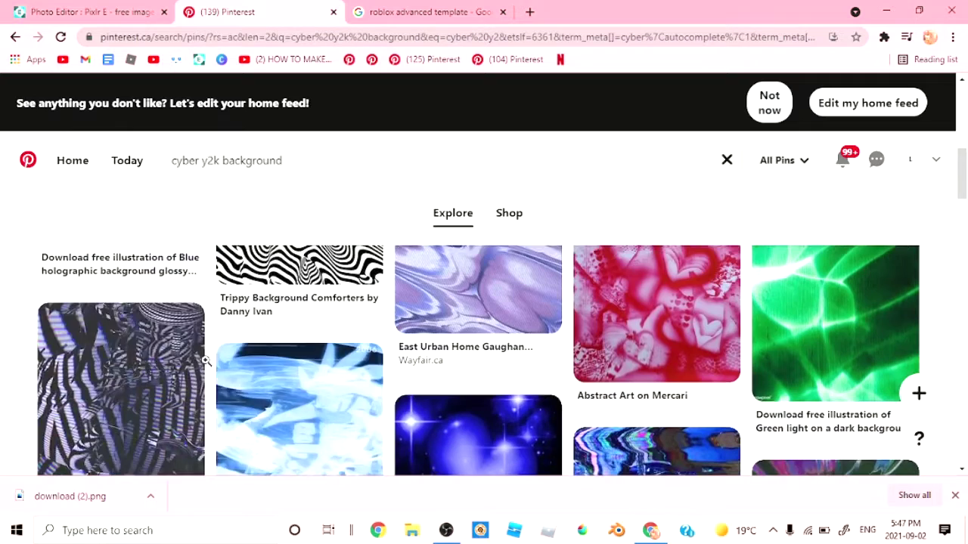
pyautogui.rightClick(114, 381)
pyautogui.click(155, 317)
pyautogui.click(83, 11)
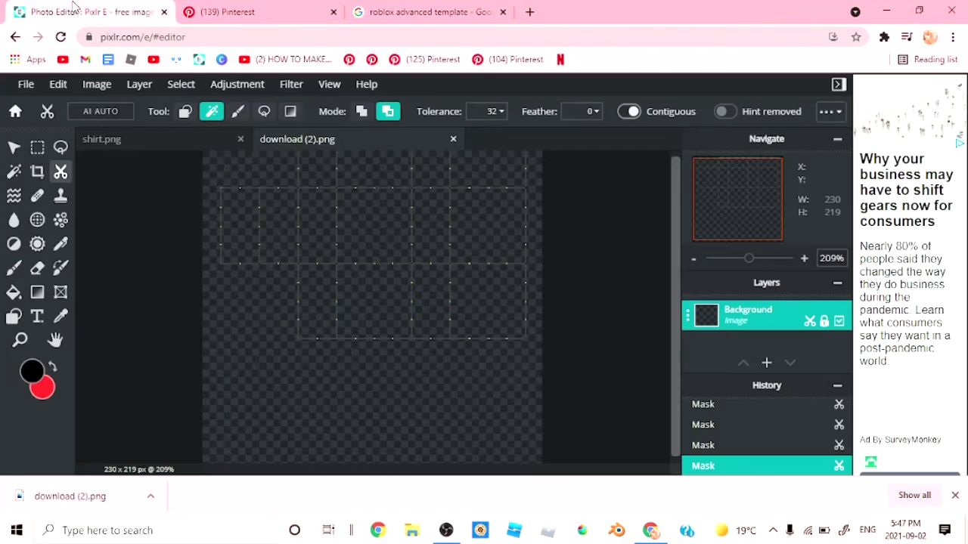
pyautogui.hotkey('ctrl', 'v')
# Step: Blur the pasted pattern image by 12 and move the template grid layer above it
pyautogui.click(291, 83)
pyautogui.moveTo(333, 123)
pyautogui.click(450, 144)
pyautogui.moveTo(372, 302); pyautogui.dragTo(391, 299)
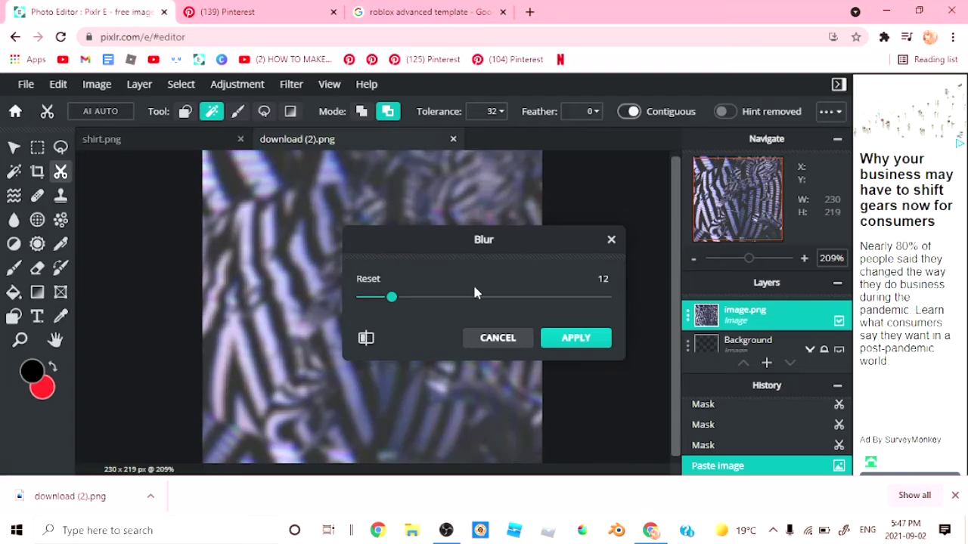
pyautogui.click(584, 340)
pyautogui.moveTo(744, 341); pyautogui.dragTo(728, 325)
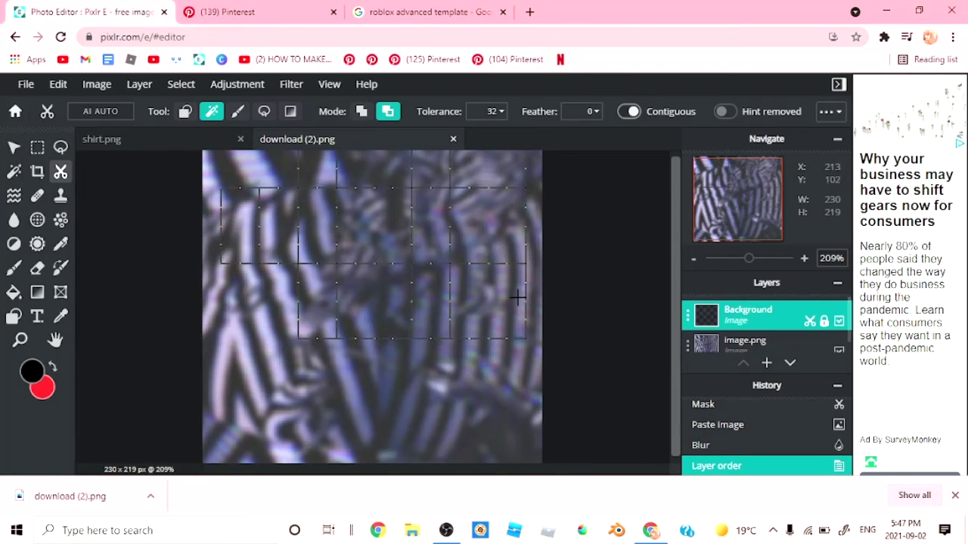
# Step: With the magic wand adding to the selection, select the two leftmost middle-row panels and all three panels of the next column
pyautogui.click(14, 171)
pyautogui.click(250, 221)
pyautogui.keyDown('shift'); pyautogui.click(281, 227); pyautogui.keyUp('shift')
pyautogui.keyDown('shift'); pyautogui.click(325, 214); pyautogui.keyUp('shift')
pyautogui.hotkey('ctrl', 'z')
pyautogui.click(324, 208)
pyautogui.click(365, 218)
pyautogui.click(245, 226)
pyautogui.click(136, 111)
pyautogui.click(265, 229)
pyautogui.click(321, 181)
pyautogui.click(316, 316)
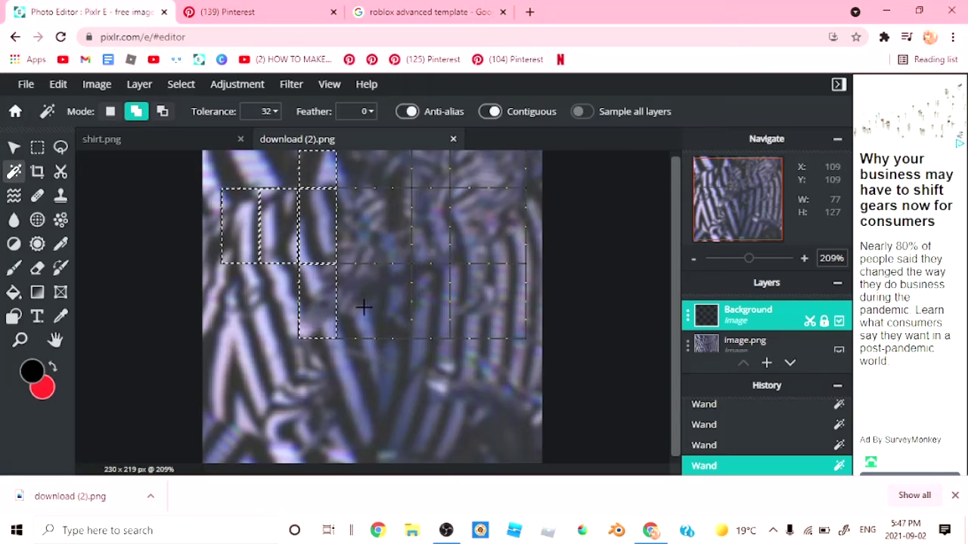
# Step: Add the grid's remaining panels in the three columns further right to the wand selection
pyautogui.click(363, 308)
pyautogui.click(371, 226)
pyautogui.click(374, 170)
pyautogui.click(422, 171)
pyautogui.click(422, 210)
pyautogui.click(433, 303)
pyautogui.click(469, 307)
pyautogui.click(481, 226)
# Step: Delete the selected panel areas from the blurred pattern layer and deselect
pyautogui.click(765, 363)
pyautogui.click(738, 345)
pyautogui.press('Delete')
pyautogui.click(606, 302)
pyautogui.scroll(-2, 325, 280)
pyautogui.scroll(1, 325, 280)
pyautogui.scroll(-2, 567, 233)
pyautogui.scroll(2, 573, 233)
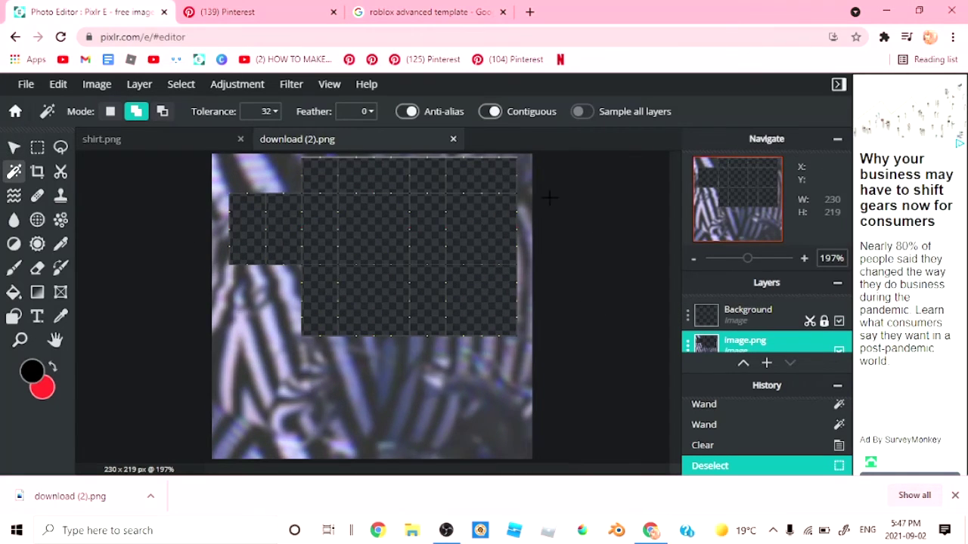
pyautogui.scroll(3, 534, 198)
pyautogui.scroll(-5, 536, 192)
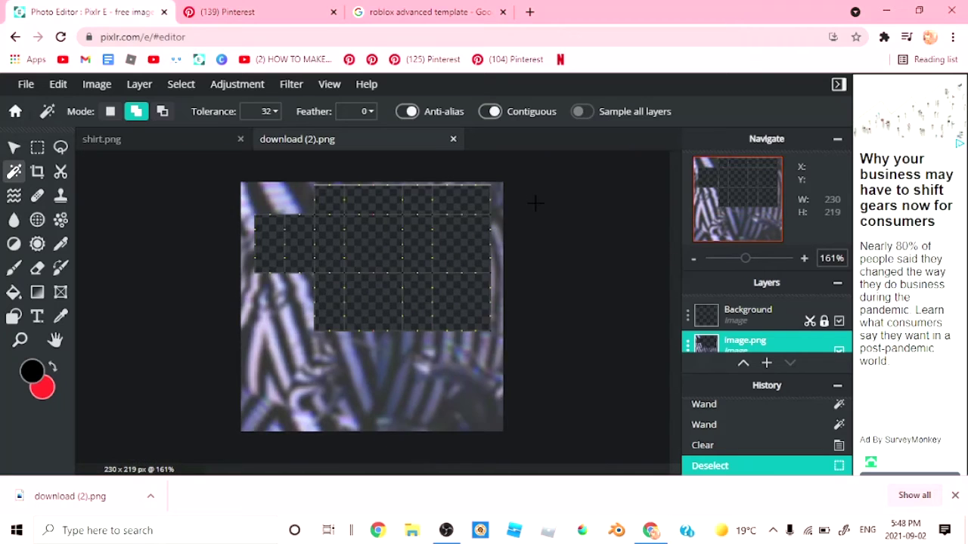
pyautogui.scroll(1, 538, 198)
# Step: Apply a white outer glow of 15 px, 50% feather and 100% opacity to the template grid layer
pyautogui.click(730, 323)
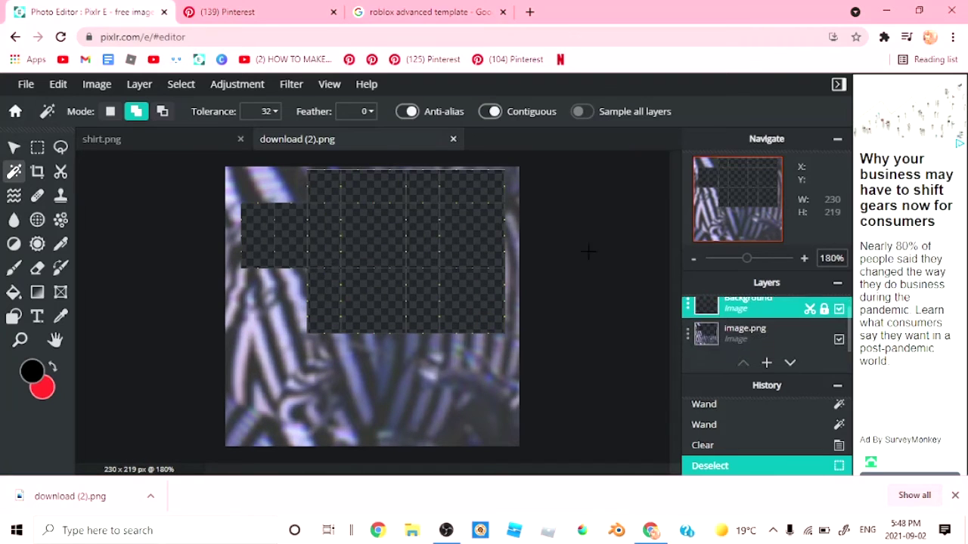
pyautogui.click(290, 87)
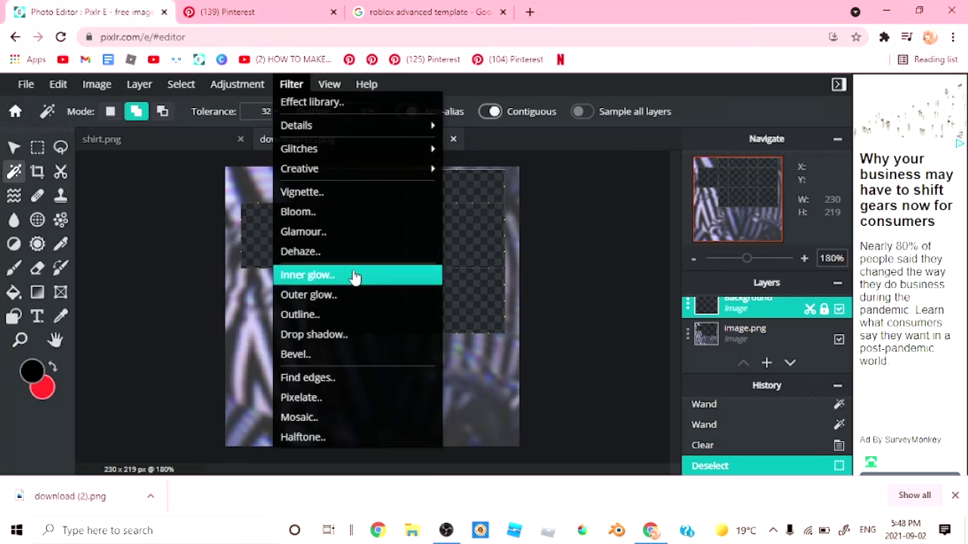
pyautogui.click(340, 295)
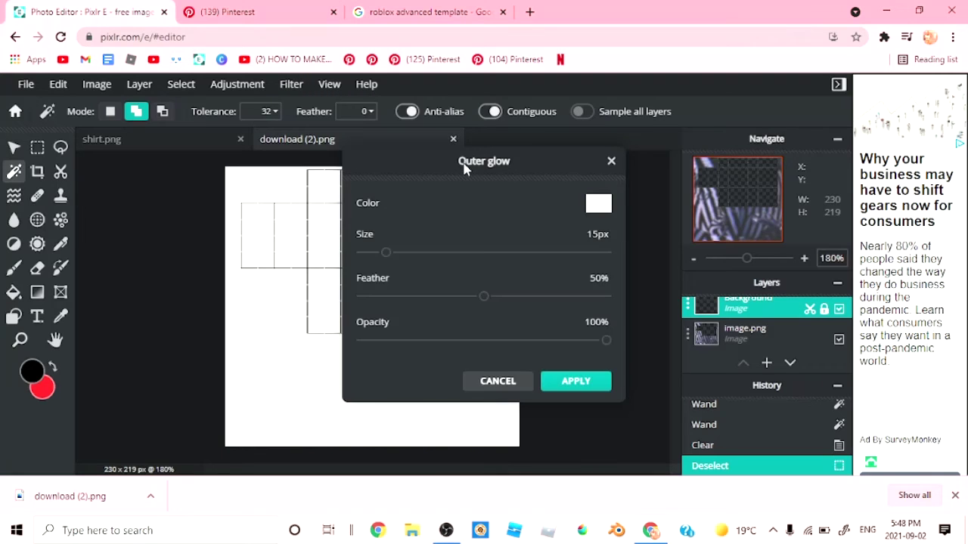
pyautogui.moveTo(401, 158); pyautogui.dragTo(505, 182)
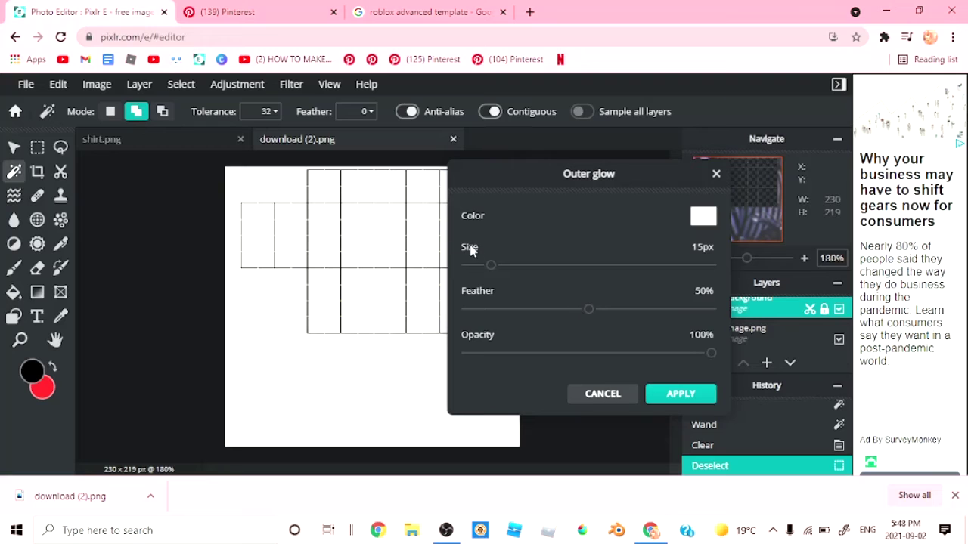
pyautogui.click(680, 394)
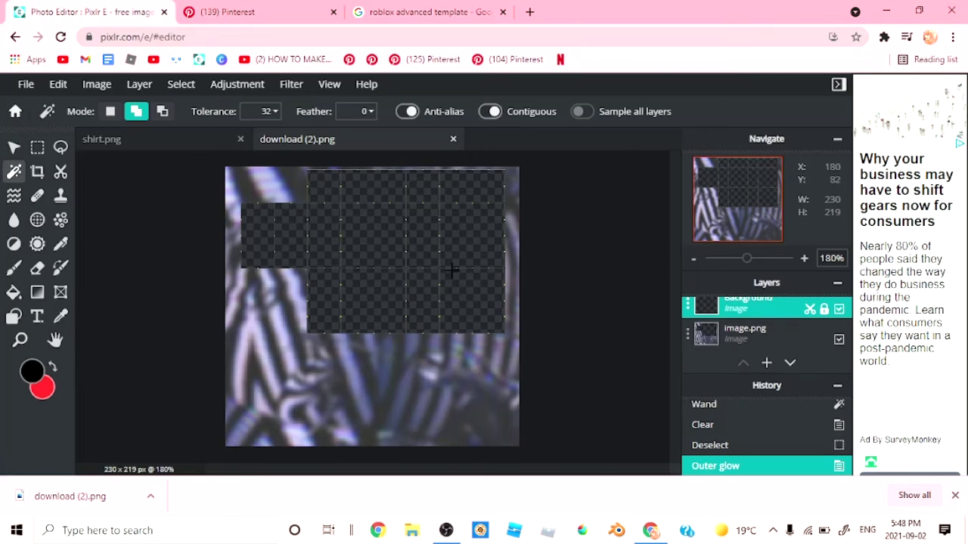
# Step: Apply a soft white inner glow to the pattern layer with maximum feather, slightly smaller size and strongly reduced opacity
pyautogui.click(685, 331)
pyautogui.click(291, 85)
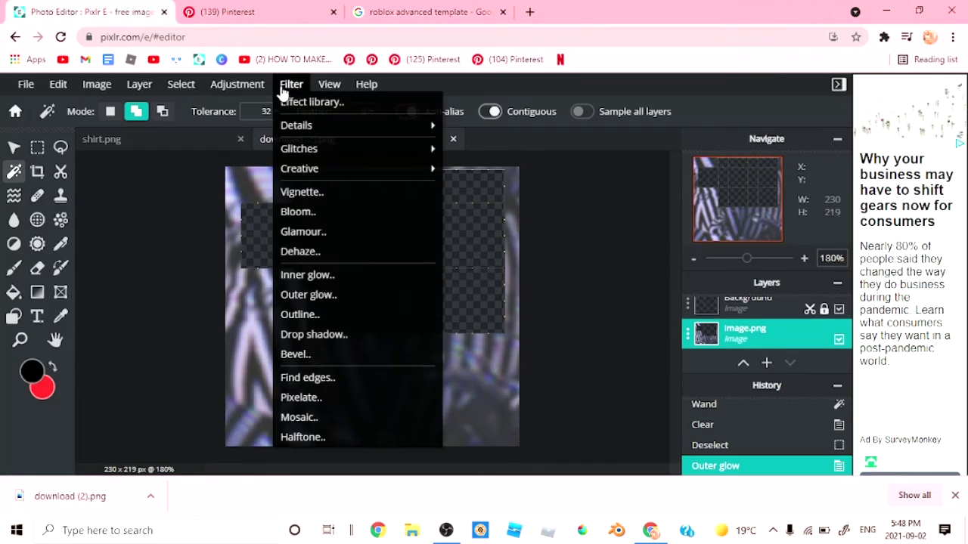
pyautogui.click(318, 276)
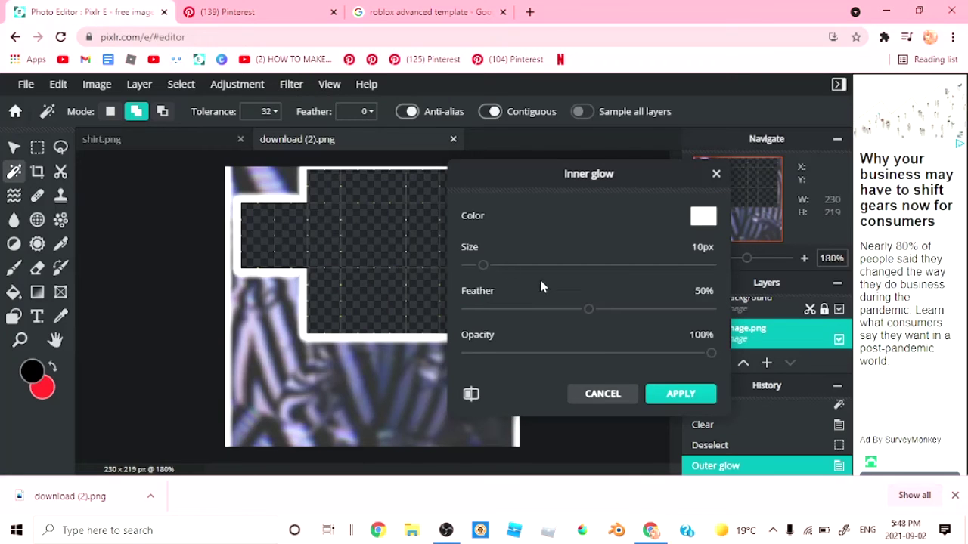
pyautogui.moveTo(588, 308); pyautogui.dragTo(717, 312)
pyautogui.moveTo(712, 360); pyautogui.dragTo(599, 380)
pyautogui.moveTo(484, 271); pyautogui.dragTo(479, 277)
pyautogui.moveTo(597, 354); pyautogui.dragTo(551, 350)
pyautogui.click(670, 394)
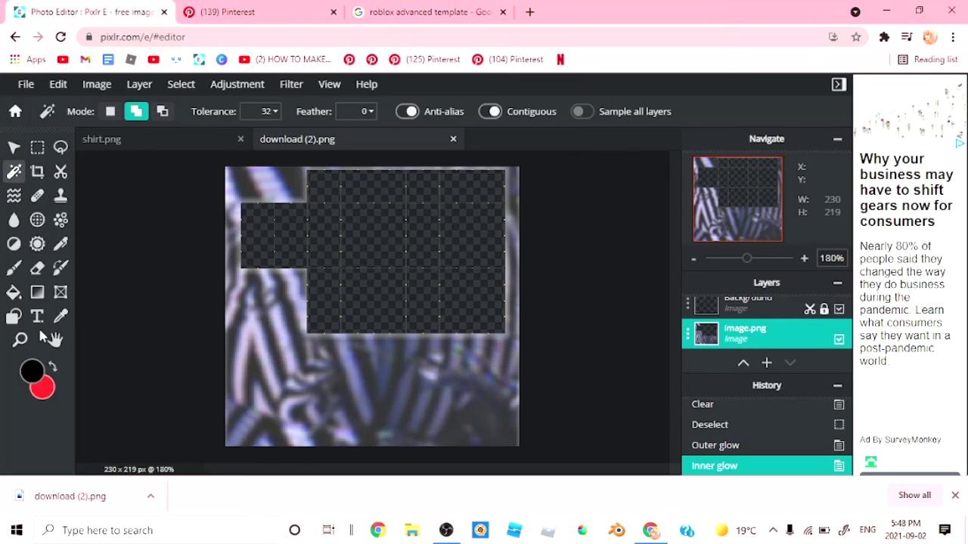
# Step: Add a text layer reading "elixie"
pyautogui.click(37, 316)
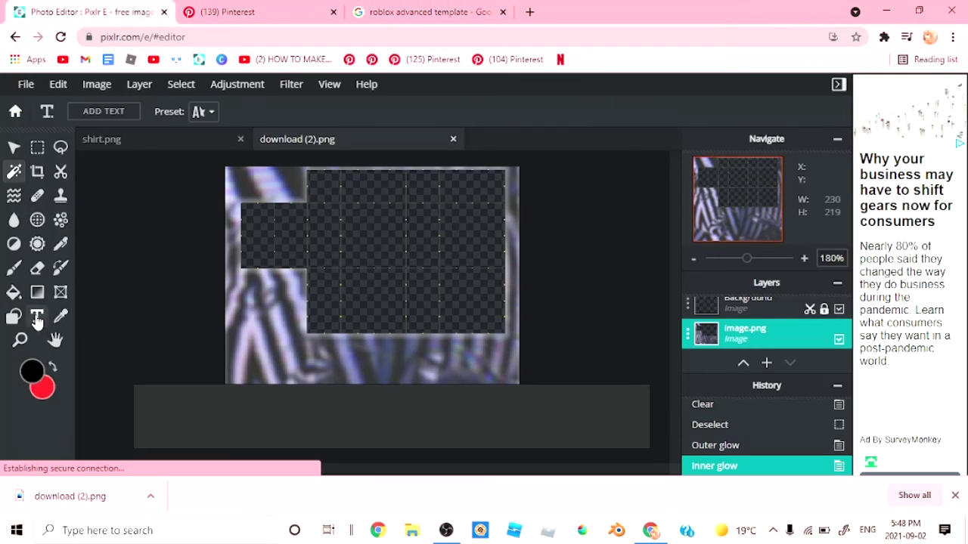
pyautogui.click(641, 379)
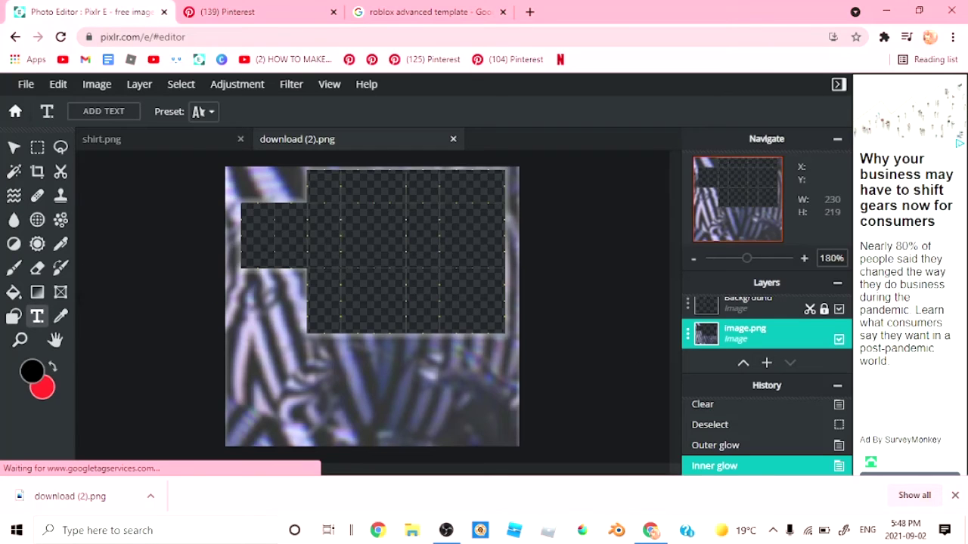
pyautogui.click(104, 112)
pyautogui.write('elixie')
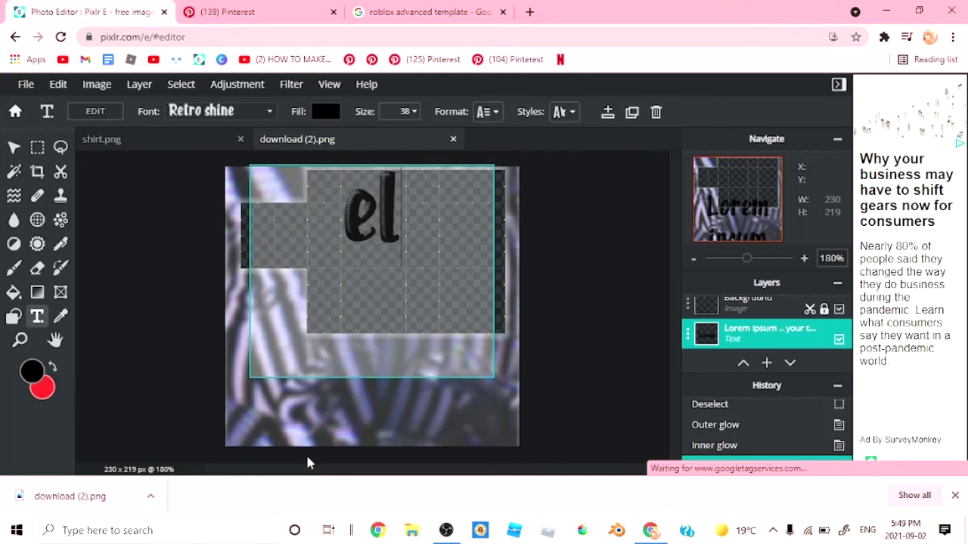
pyautogui.click(251, 110)
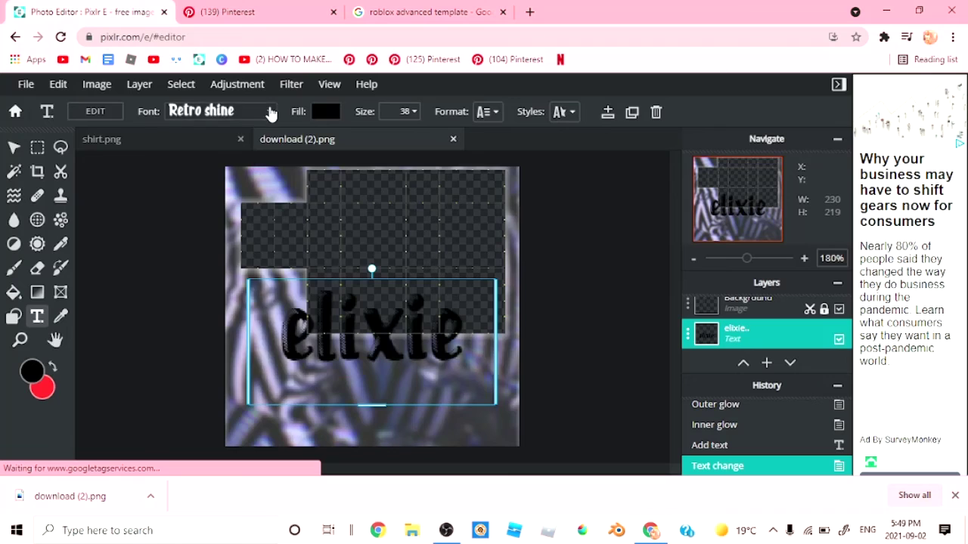
# Step: Set the text's font to bad boys and move it below the grid, near the image's bottom edge
pyautogui.click(270, 111)
pyautogui.scroll(-2, 219, 254)
pyautogui.click(217, 242)
pyautogui.moveTo(394, 334); pyautogui.dragTo(404, 432)
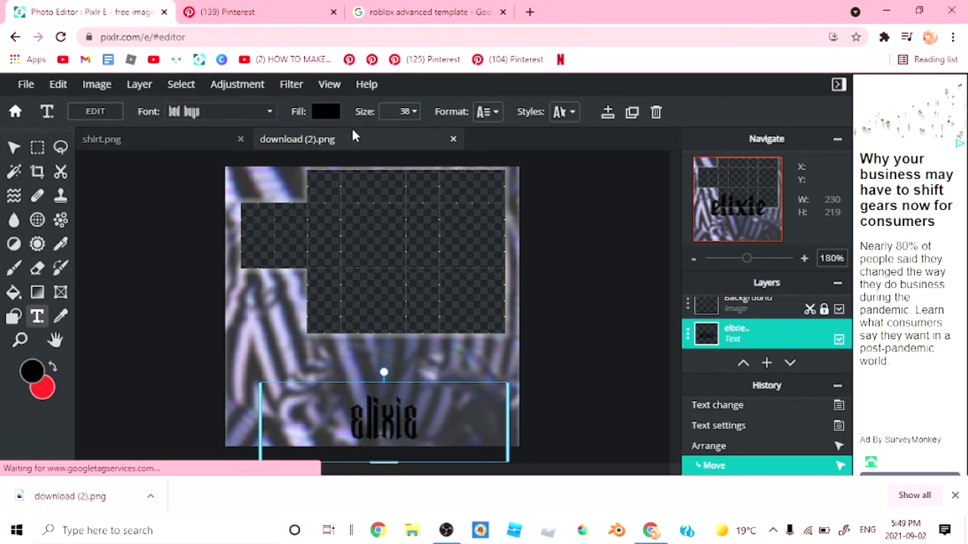
# Step: Turn on the text's outline and change its fill to white
pyautogui.click(563, 112)
pyautogui.click(626, 231)
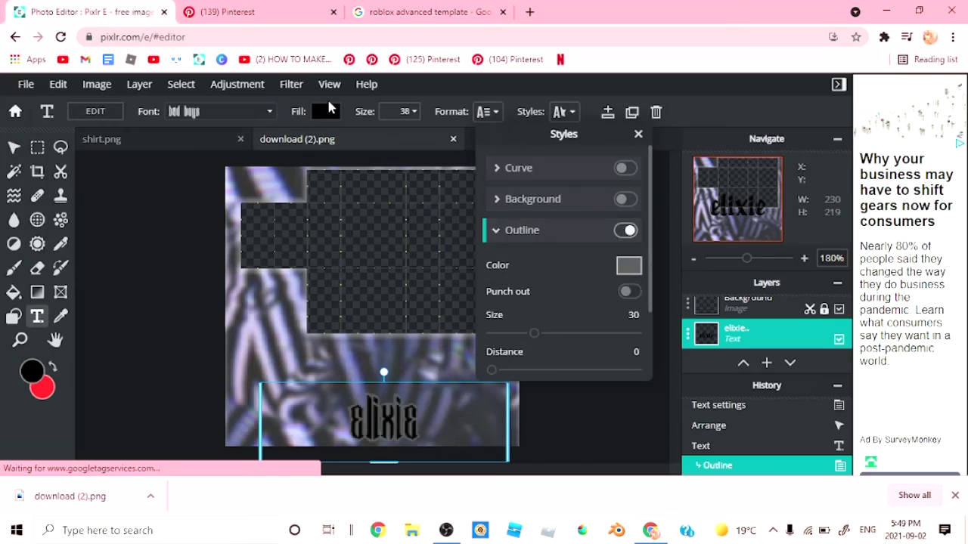
pyautogui.click(326, 112)
pyautogui.click(306, 368)
pyautogui.click(560, 199)
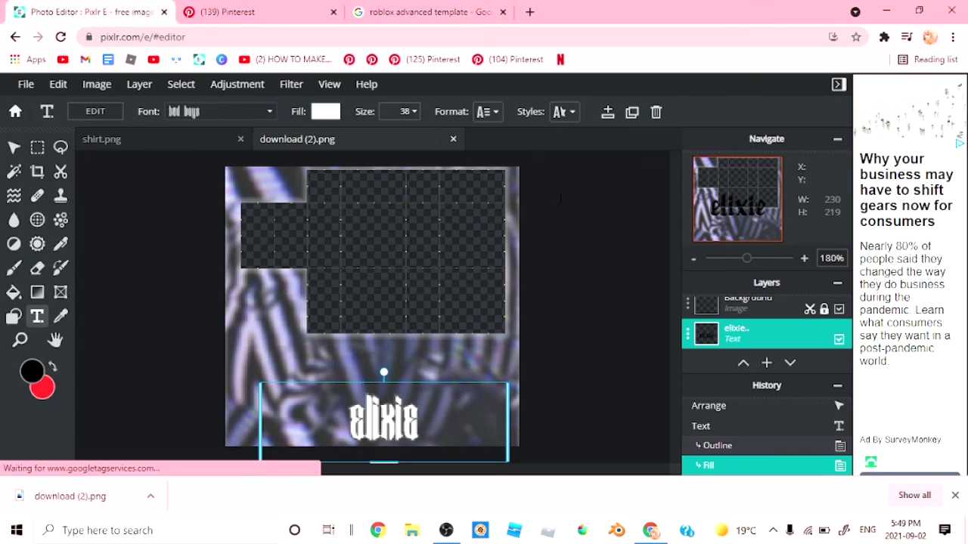
# Step: Reduce the text size to 30 and recolour its outline a medium periwinkle blue
pyautogui.click(383, 111)
pyautogui.moveTo(302, 138); pyautogui.dragTo(298, 137)
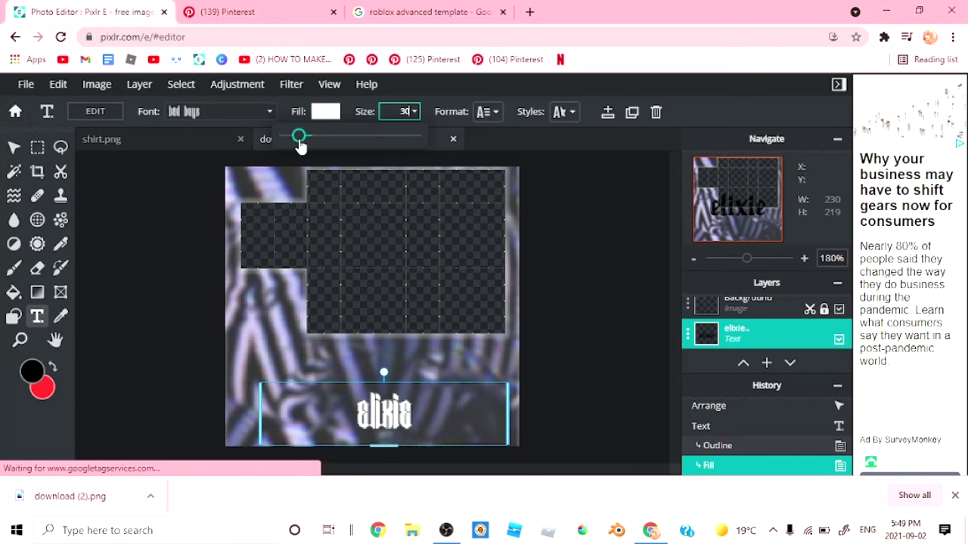
pyautogui.click(562, 112)
pyautogui.click(628, 268)
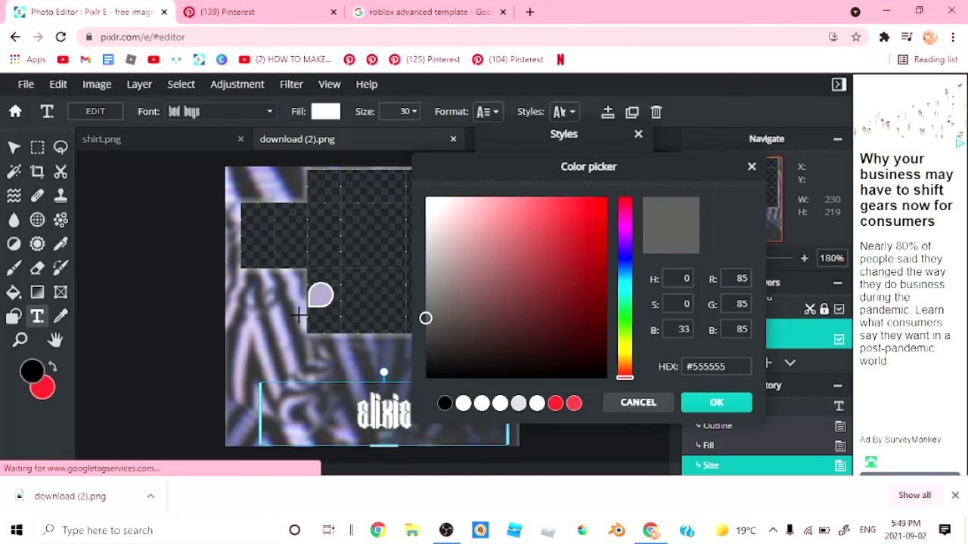
pyautogui.click(492, 311)
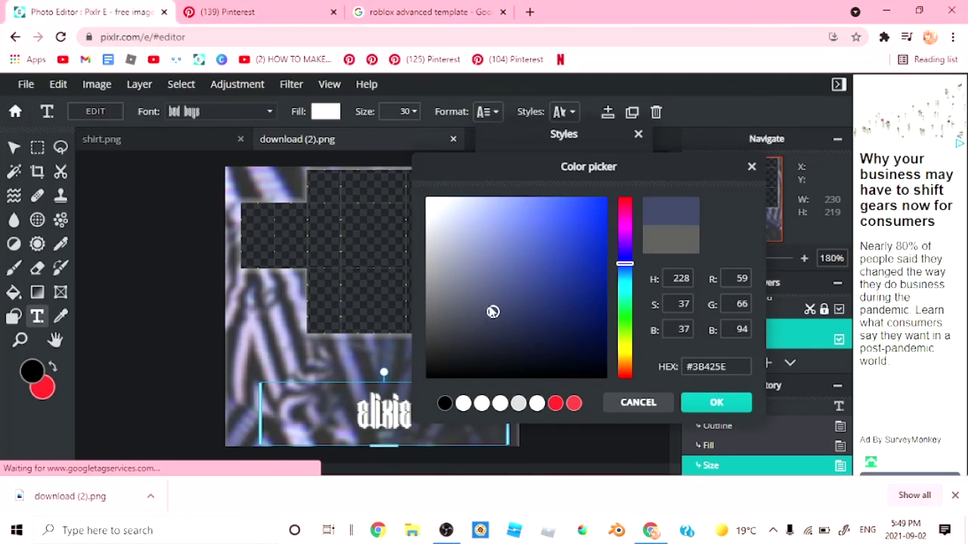
pyautogui.click(484, 280)
pyautogui.click(518, 254)
pyautogui.click(686, 402)
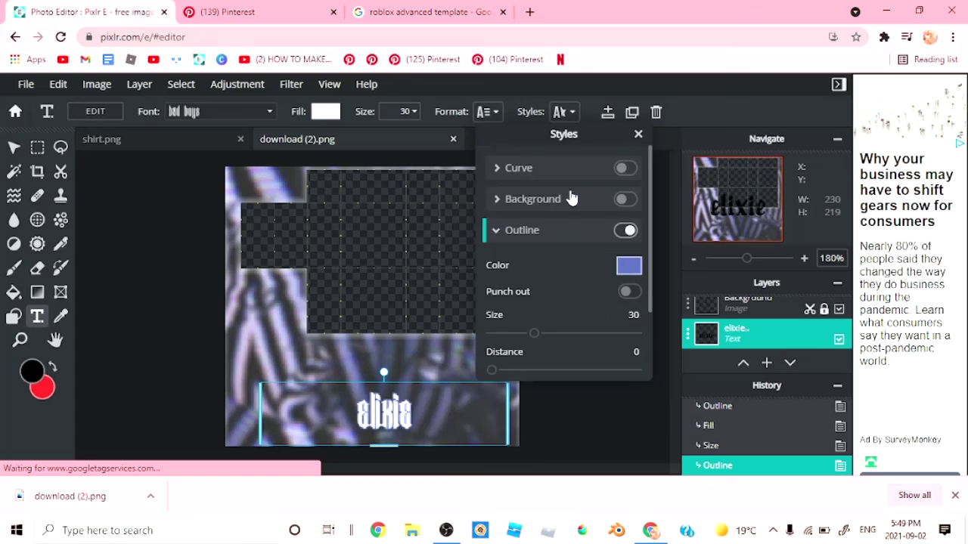
# Step: Thicken the text's outline and nudge the text down to the bottom edge of the pattern
pyautogui.moveTo(545, 333); pyautogui.dragTo(613, 330)
pyautogui.click(555, 416)
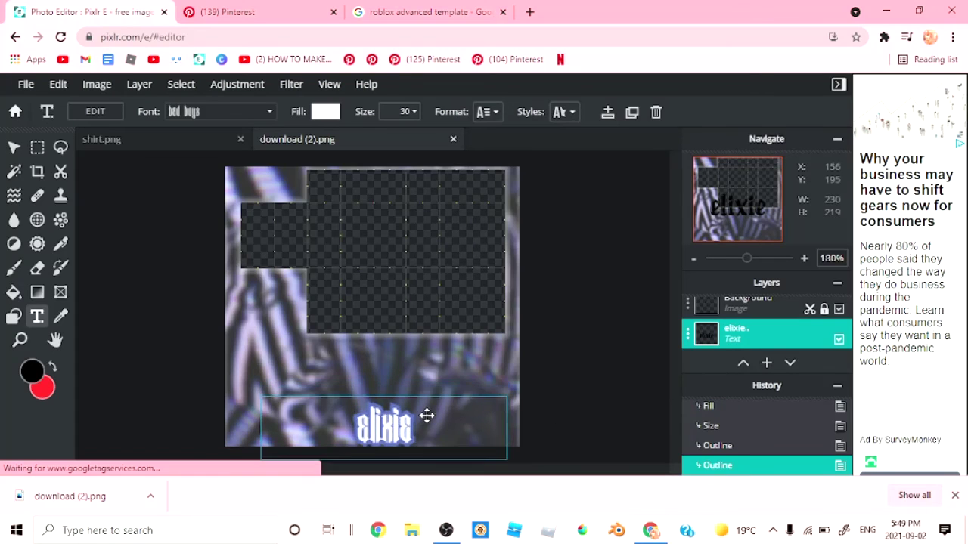
pyautogui.click(583, 344)
# Step: Download the image as a PNG named "advanced template (custom)"
pyautogui.scroll(-3, 582, 296)
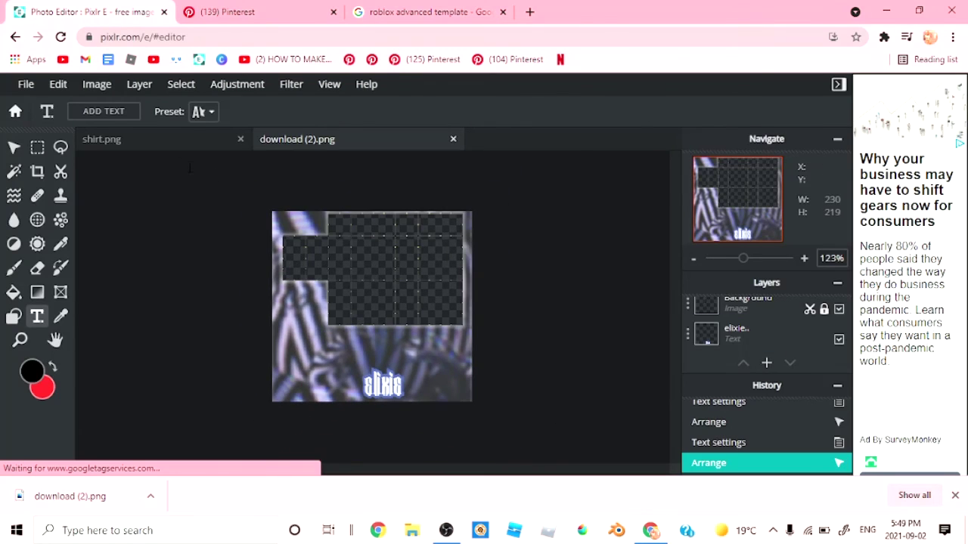
pyautogui.click(23, 84)
pyautogui.click(46, 203)
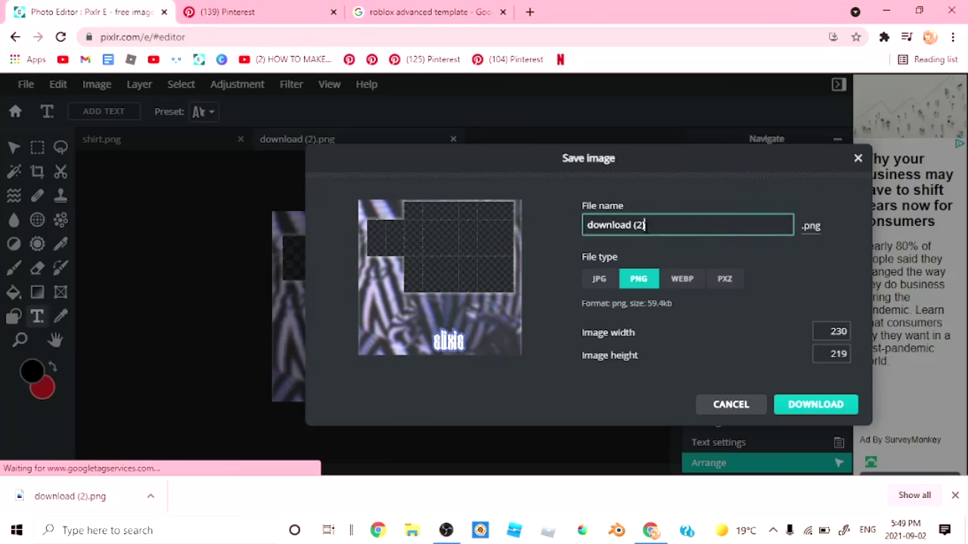
pyautogui.write('advanced template (custom')
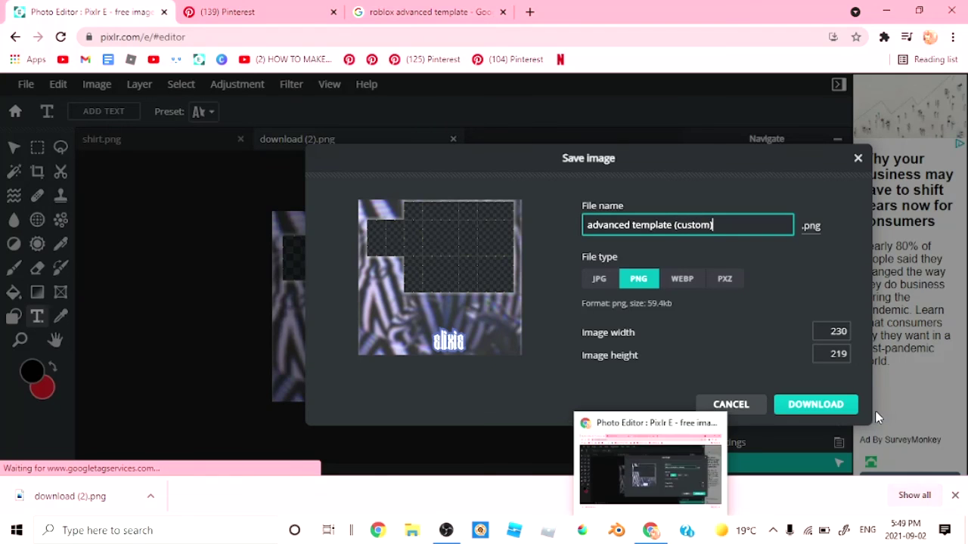
pyautogui.click(782, 406)
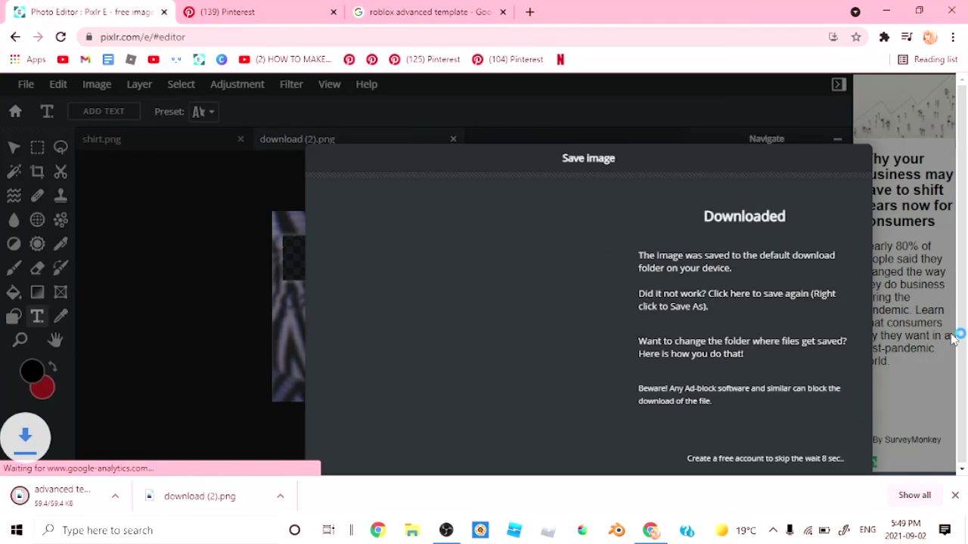
pyautogui.click(447, 531)
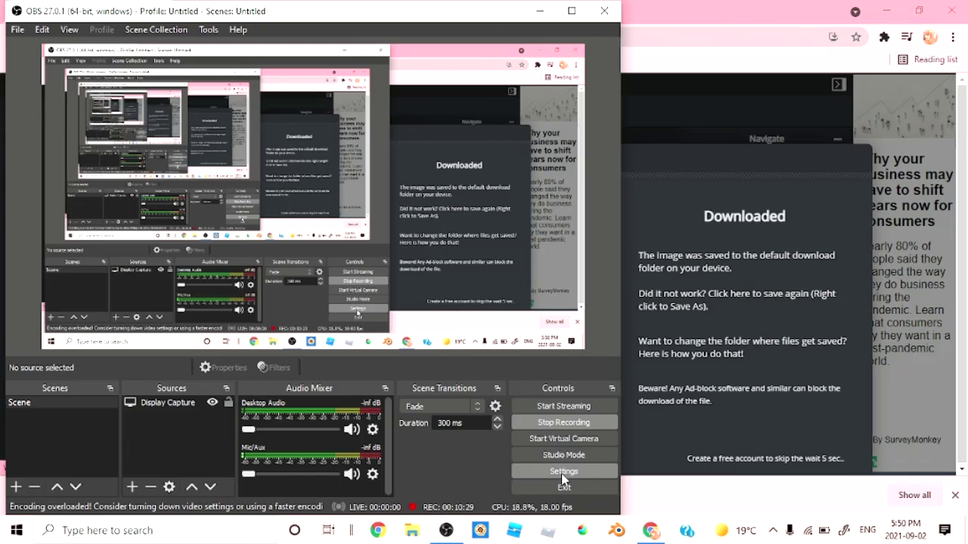